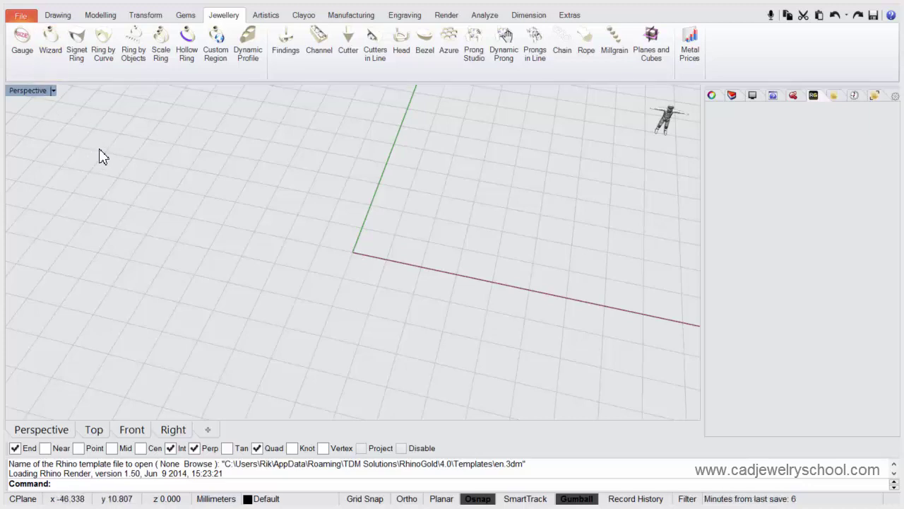
Step: Switch to the Top view and insert half-round profile 004 from the User Folder Manager's Profiles library
click(93, 430)
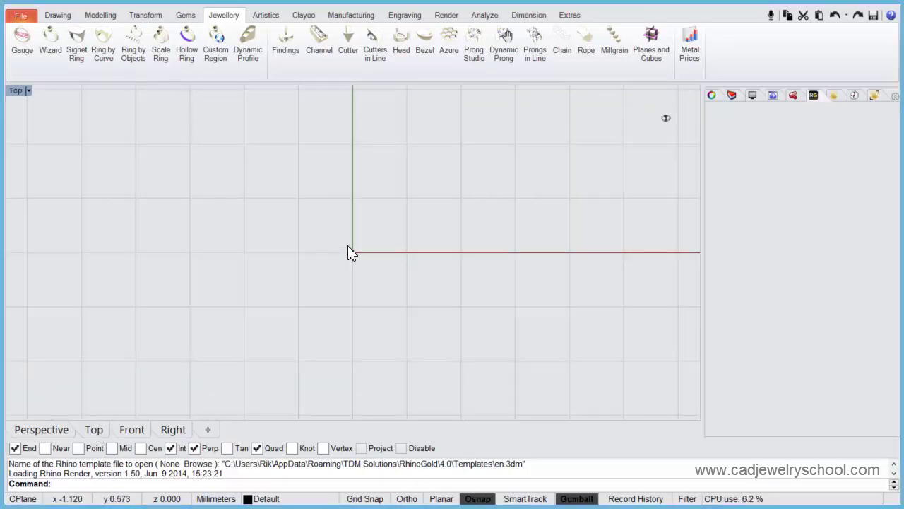
click(21, 15)
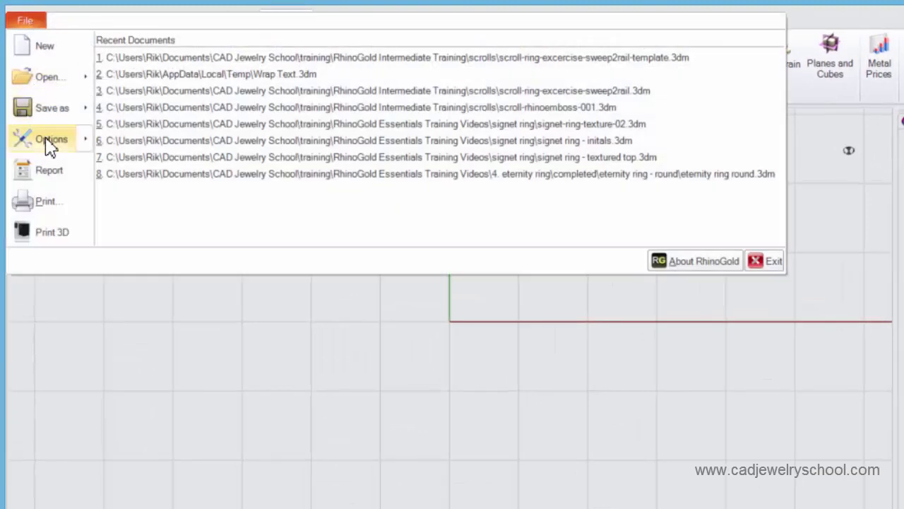
mouse_move(50, 145)
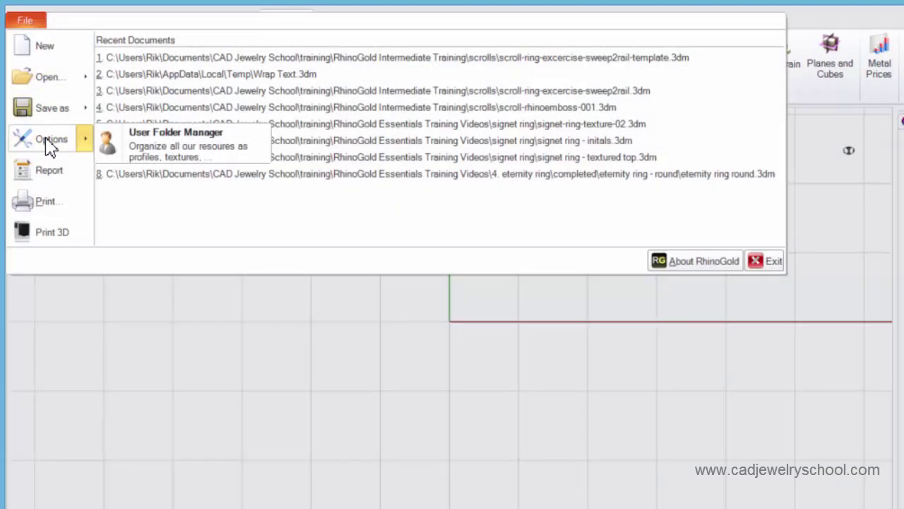
click(195, 147)
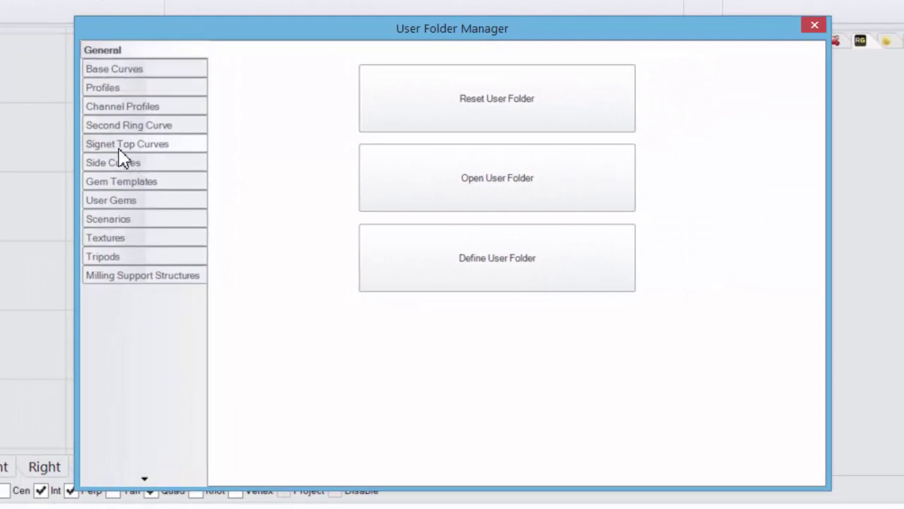
click(120, 70)
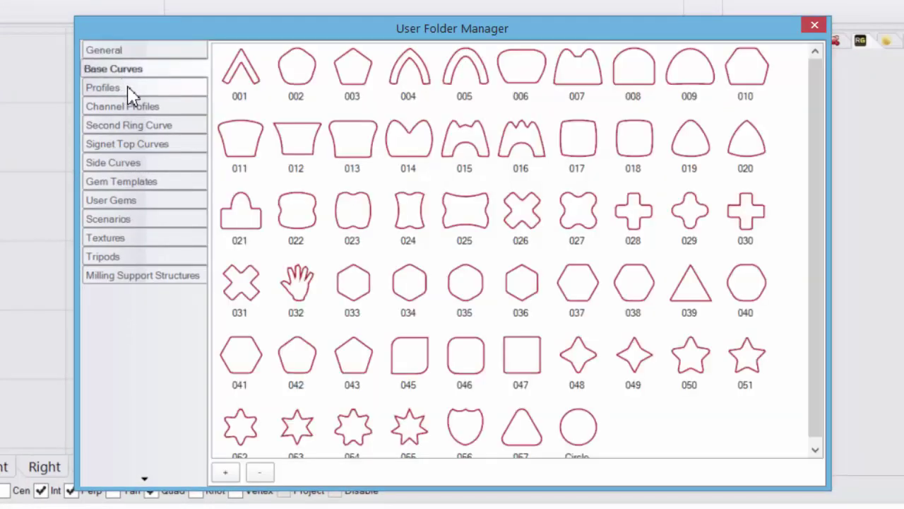
click(130, 89)
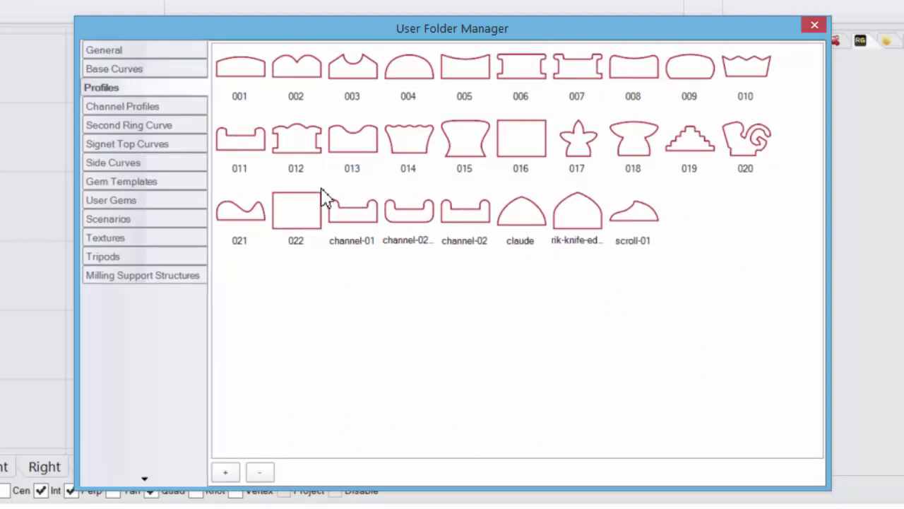
click(410, 83)
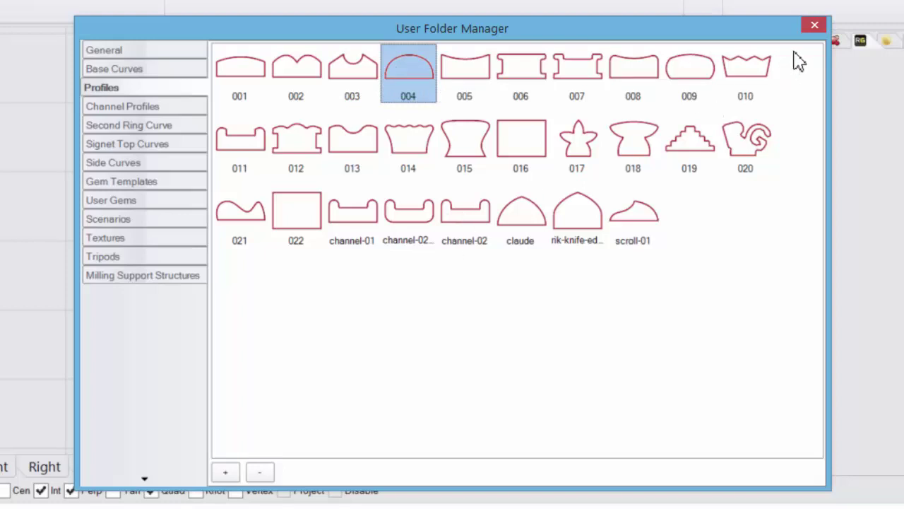
click(819, 26)
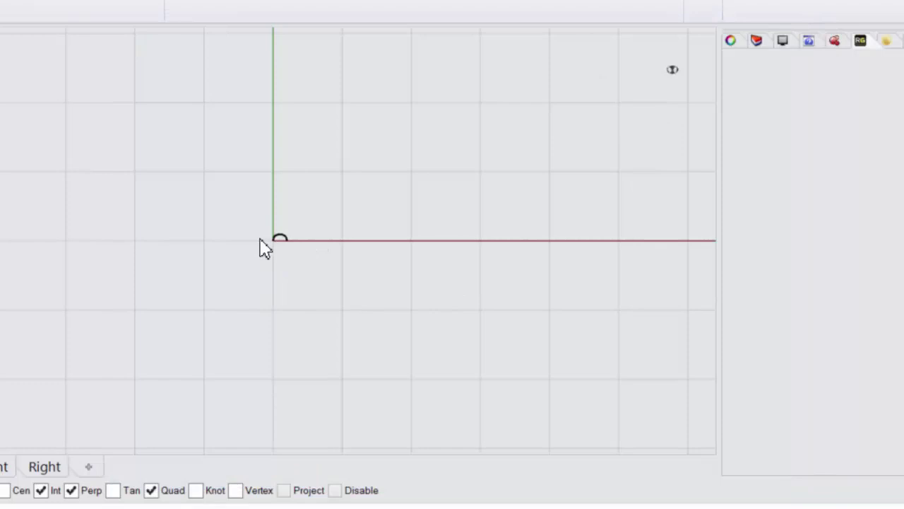
Step: Zoom in on the half-round profile arc at the origin and select it
scroll(280, 250, up, 3)
scroll(278, 248, up, 5)
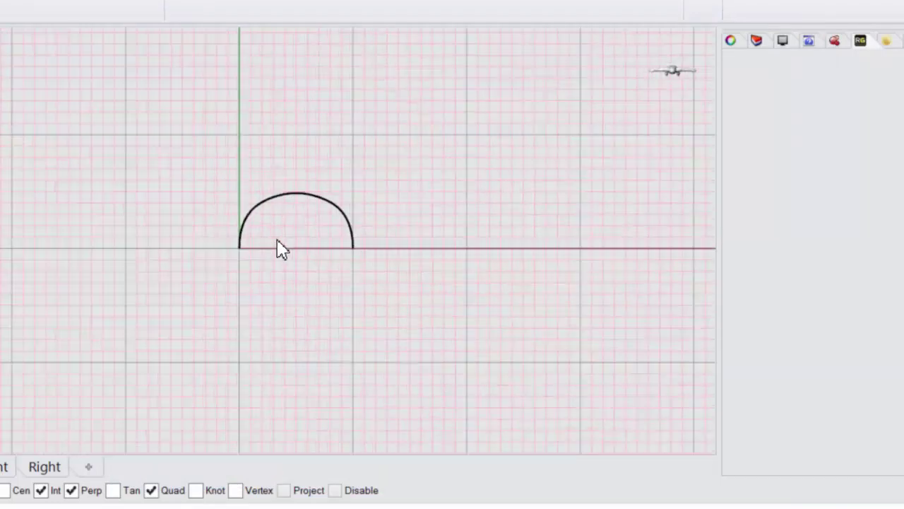
scroll(272, 248, down, 5)
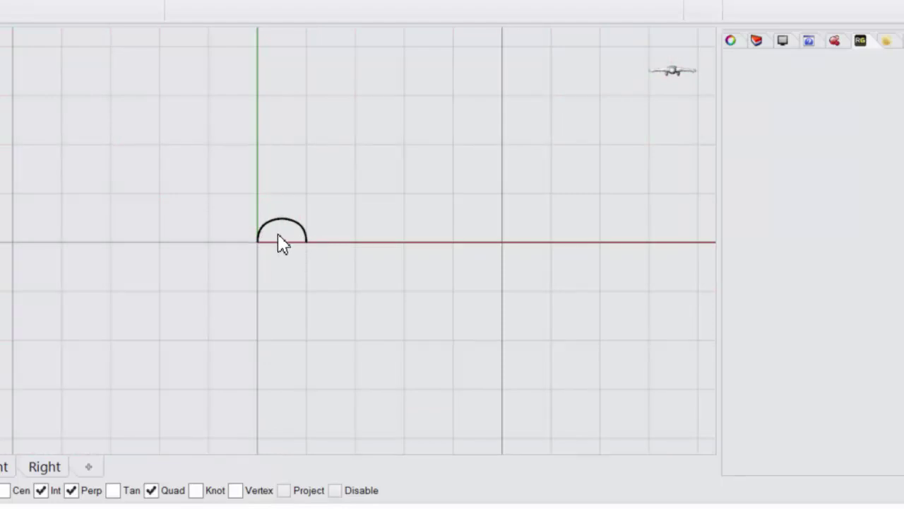
scroll(294, 238, up, 3)
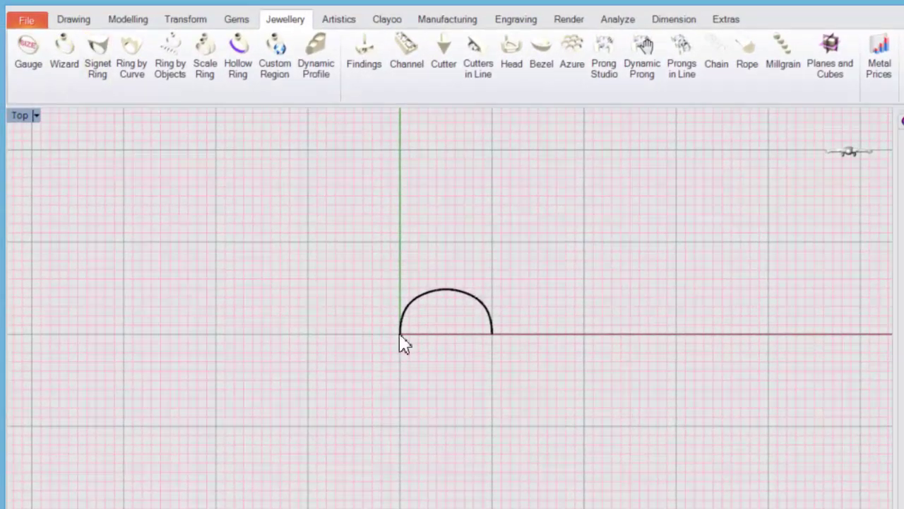
click(477, 309)
scroll(477, 309, up, 4)
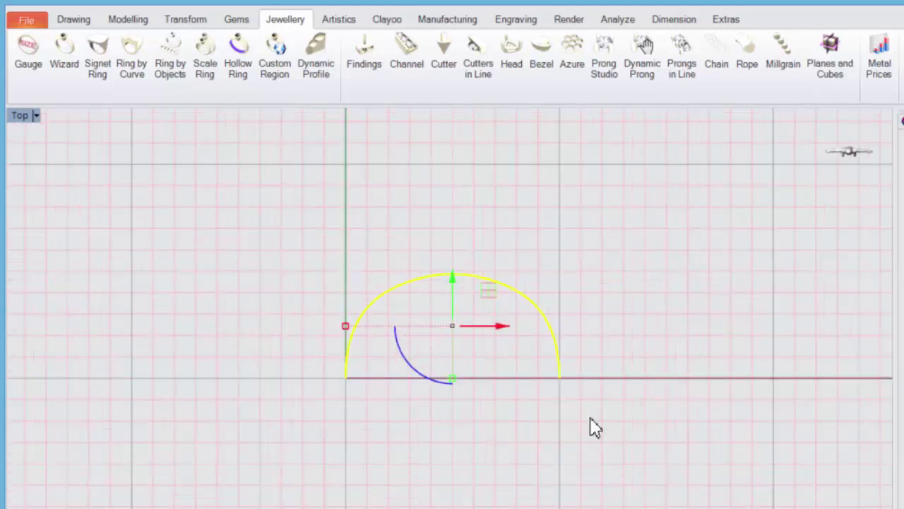
Step: Delete the arc and draw a circle of diameter 1 mm centred on the origin
key(Delete)
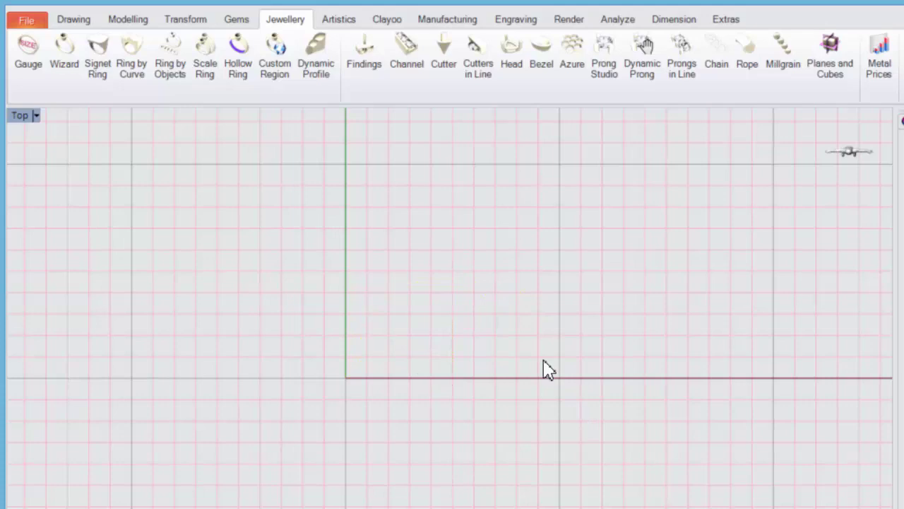
click(71, 20)
click(87, 64)
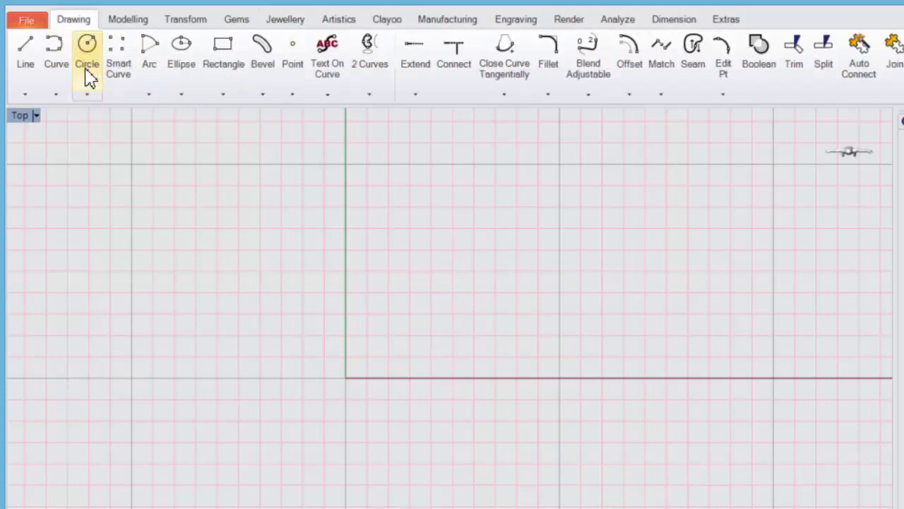
click(342, 370)
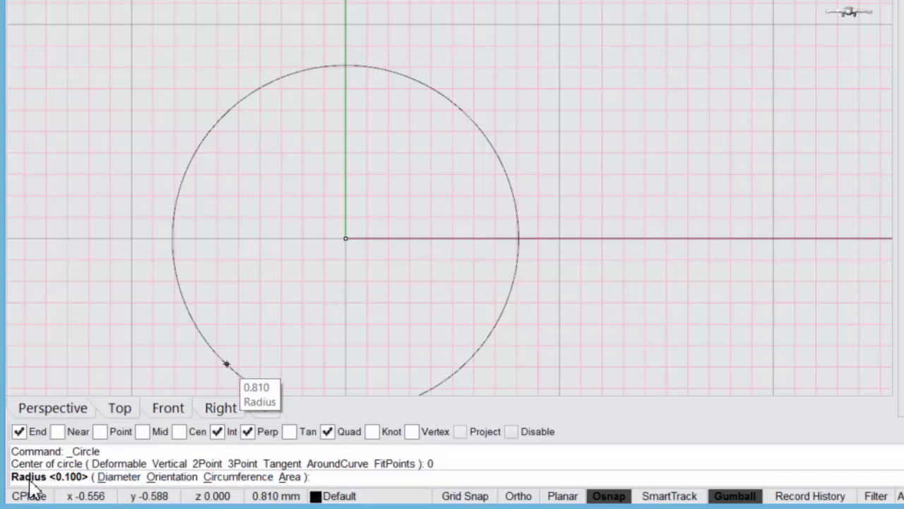
click(119, 477)
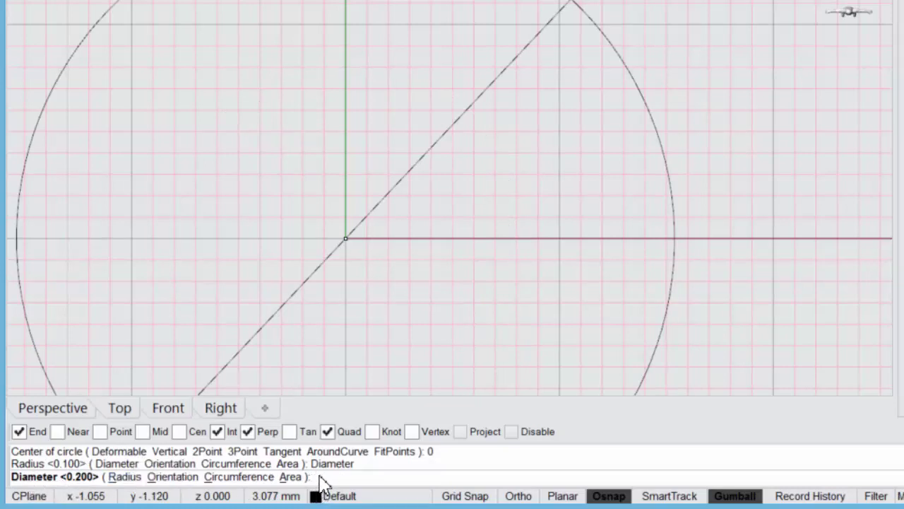
text(1)
key(Return)
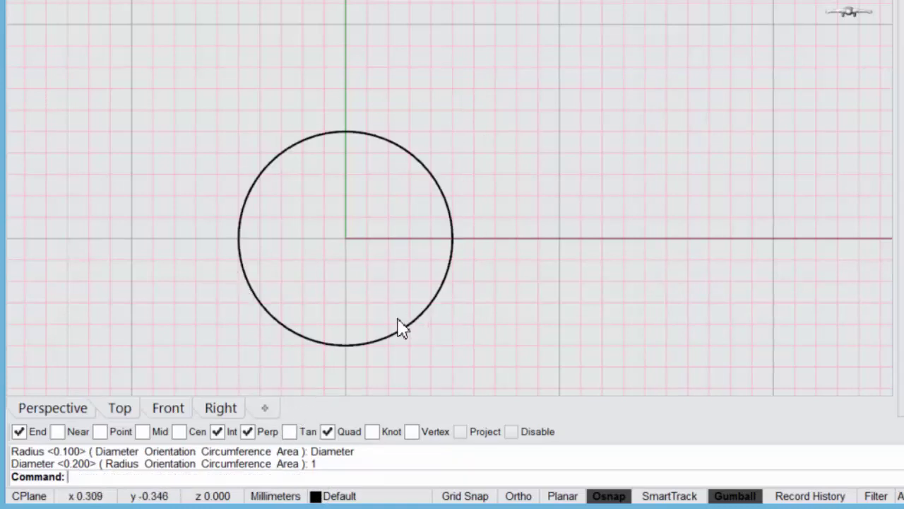
right_drag(349, 288, 382, 231)
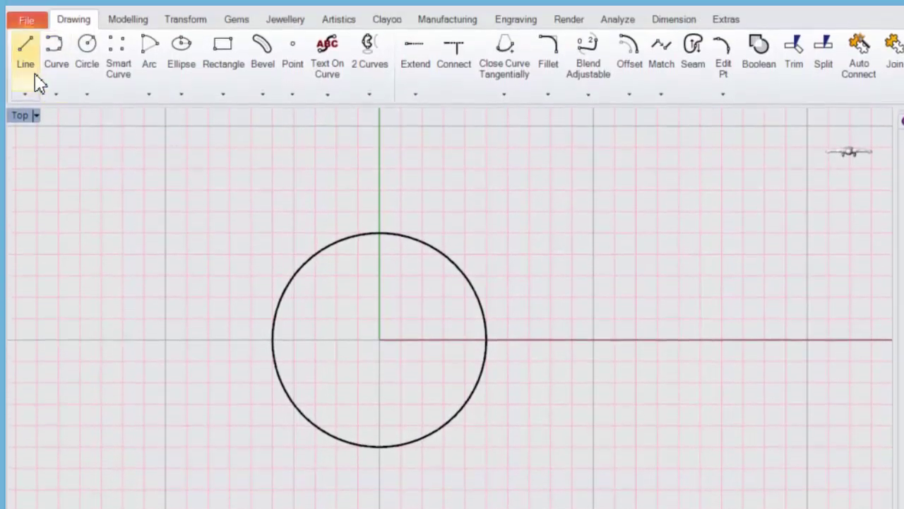
Step: Draw a vertical and a horizontal diameter line across the circle, quadrant to quadrant
click(26, 63)
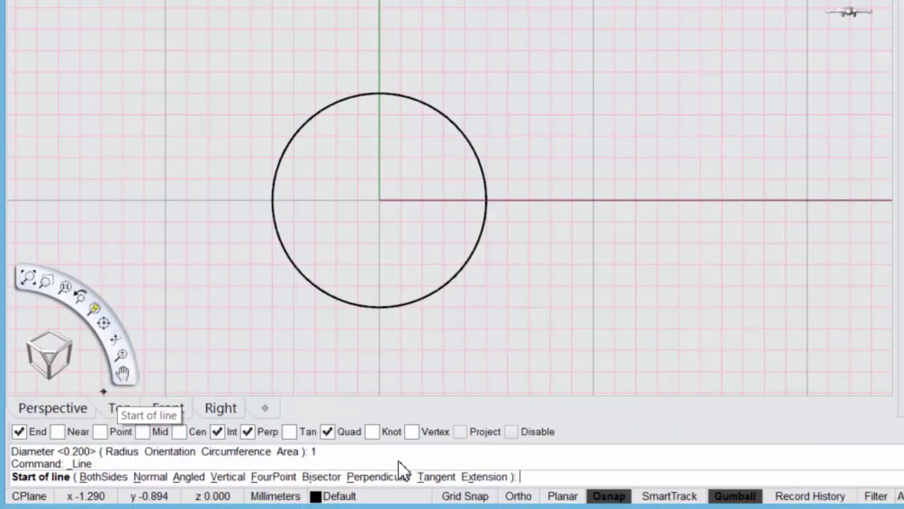
click(609, 496)
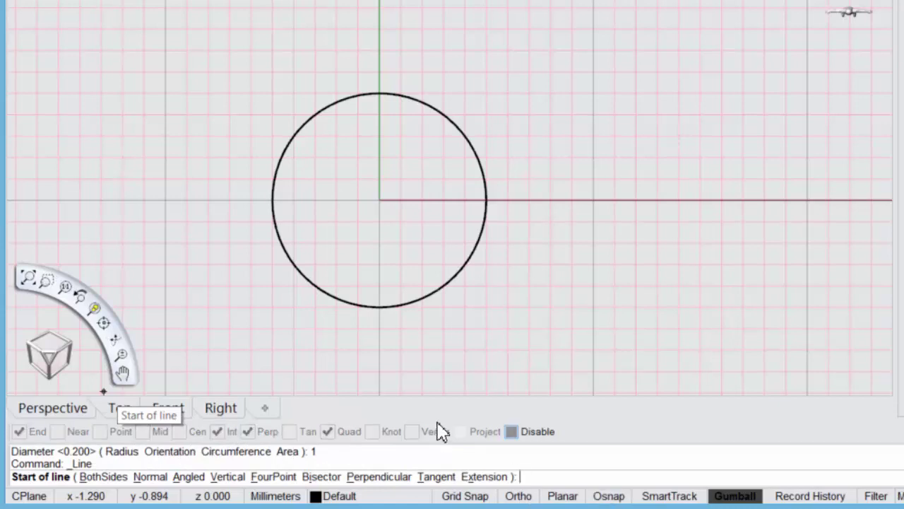
click(610, 496)
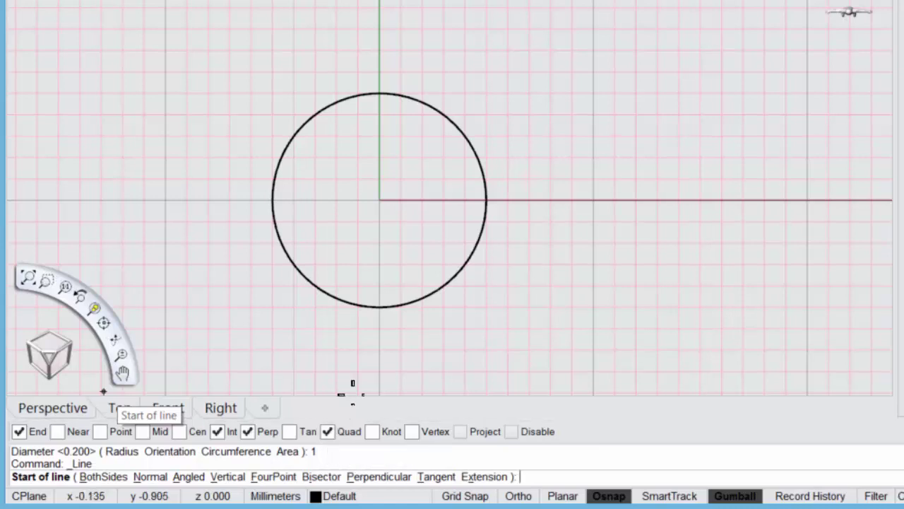
click(379, 94)
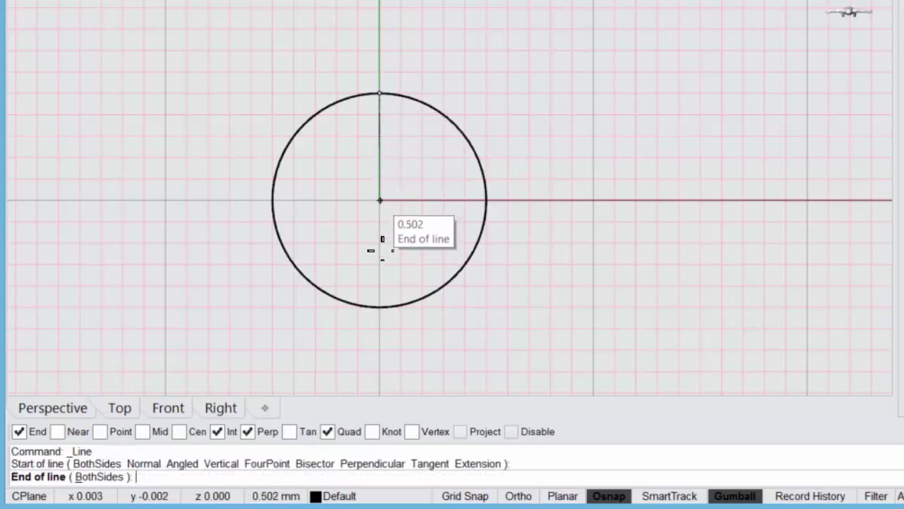
click(381, 305)
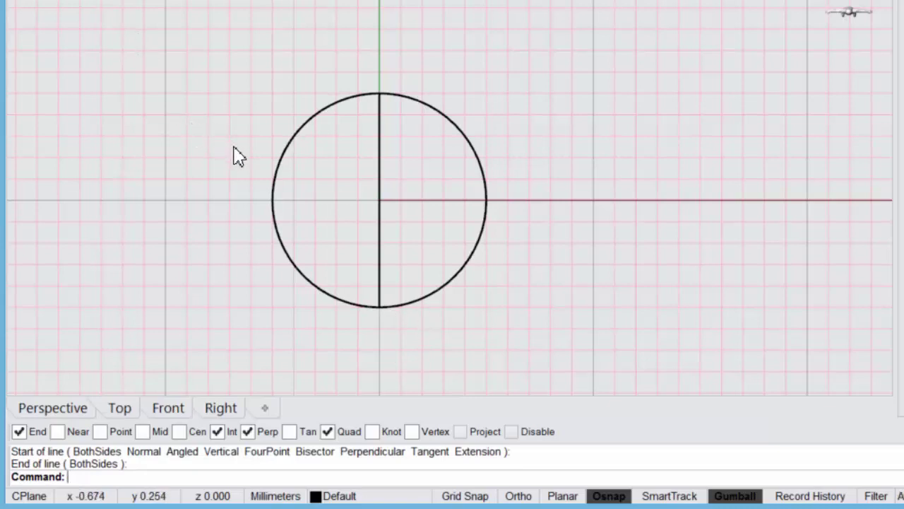
key(Return)
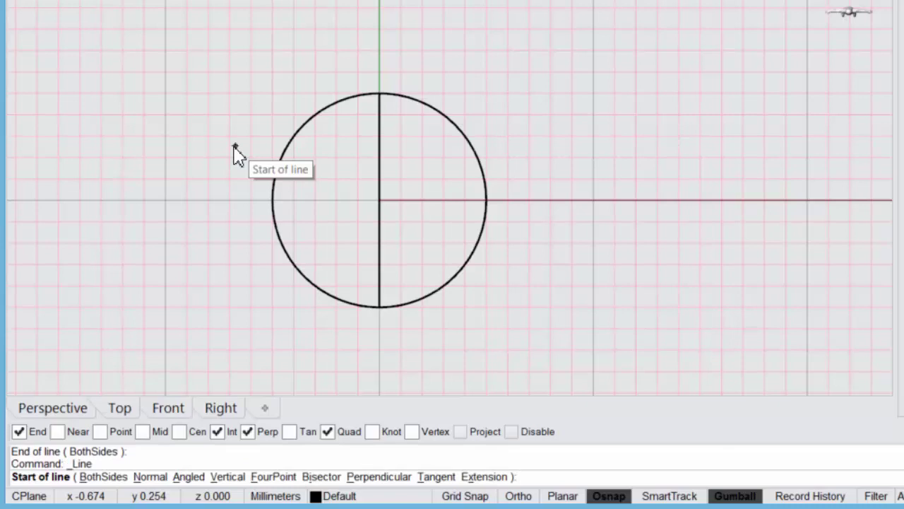
click(271, 206)
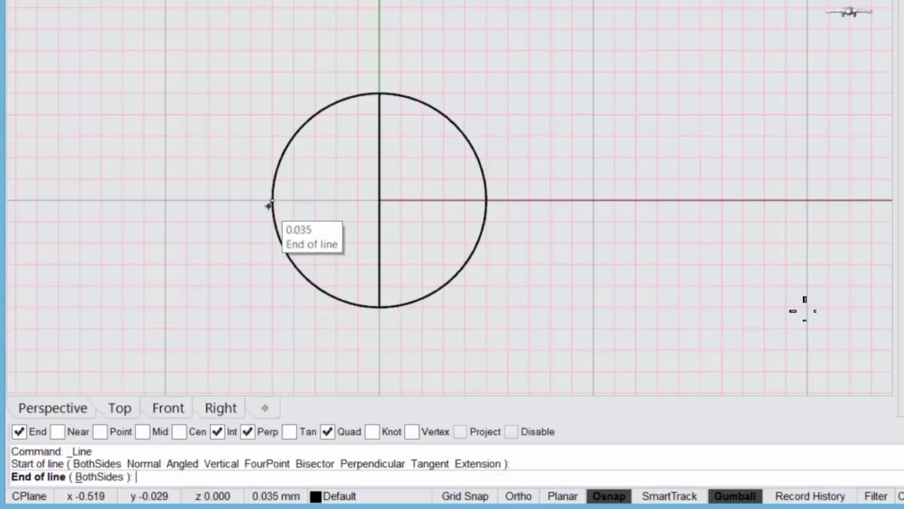
click(484, 203)
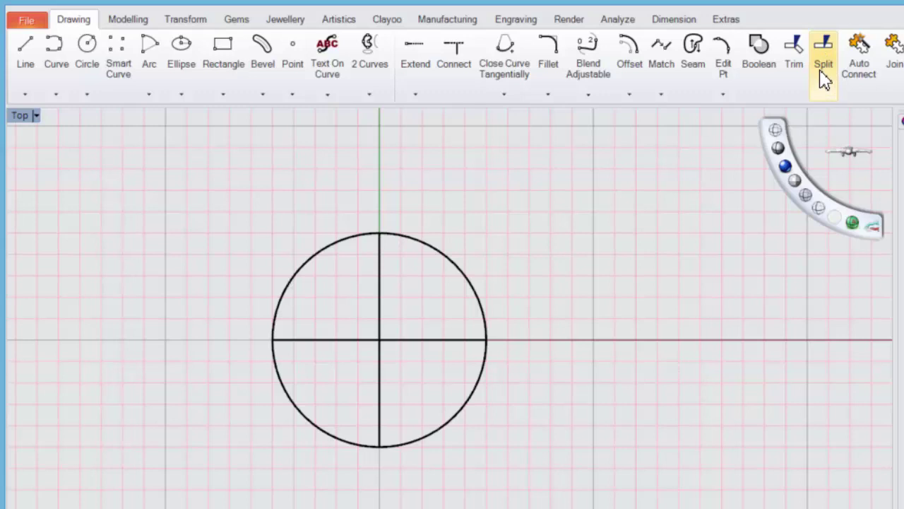
Step: Split the circle using the horizontal and vertical diameter lines as cutters
click(825, 76)
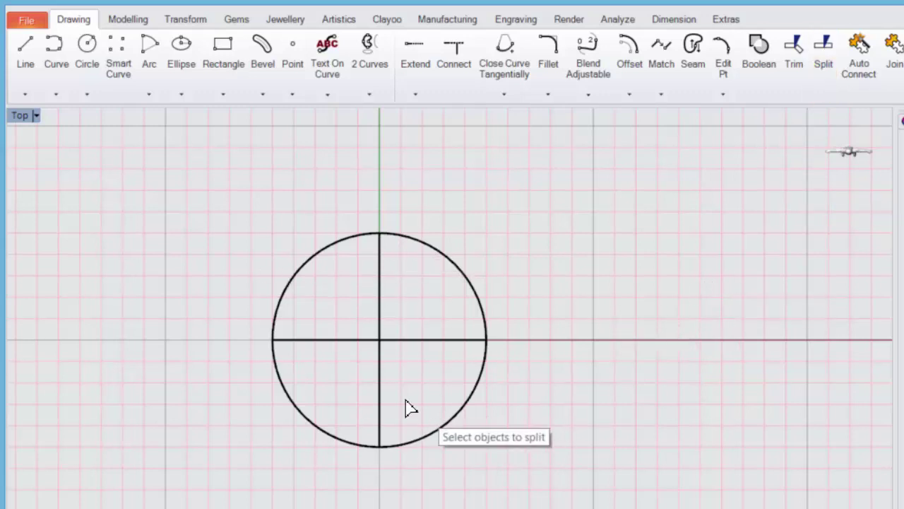
click(460, 277)
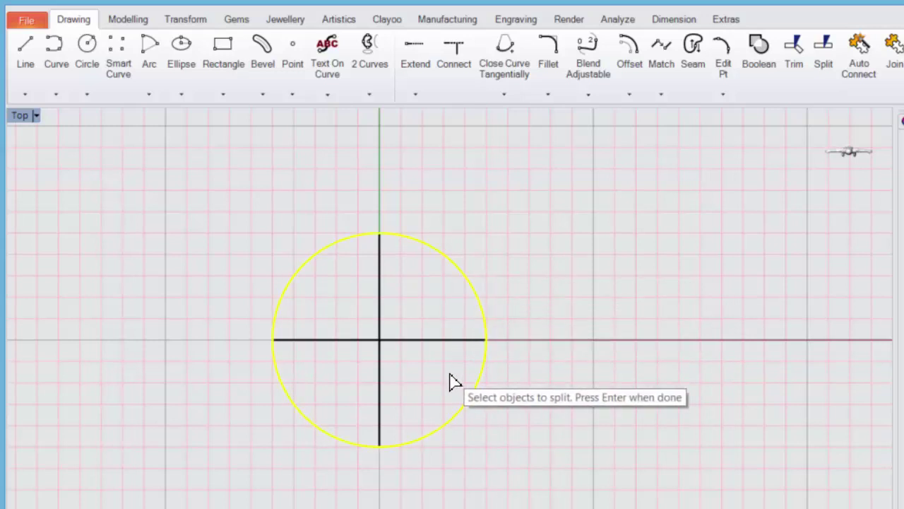
key(Return)
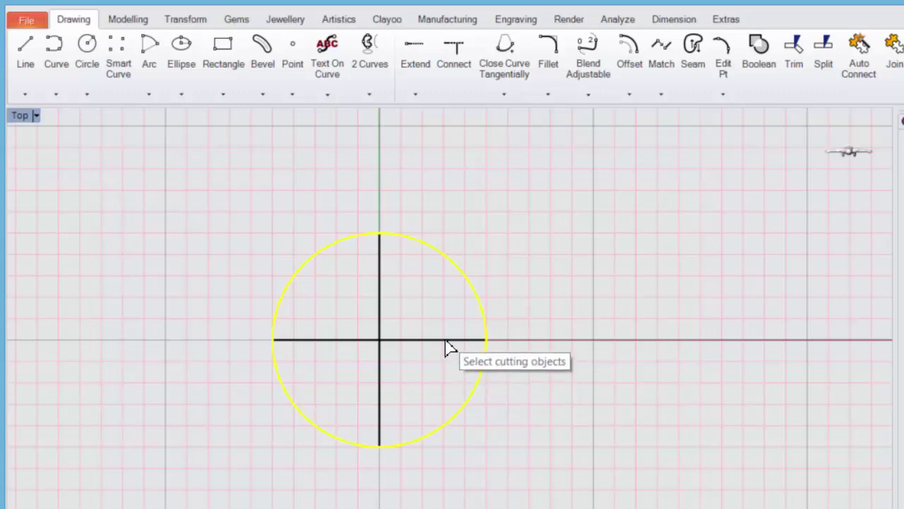
click(445, 341)
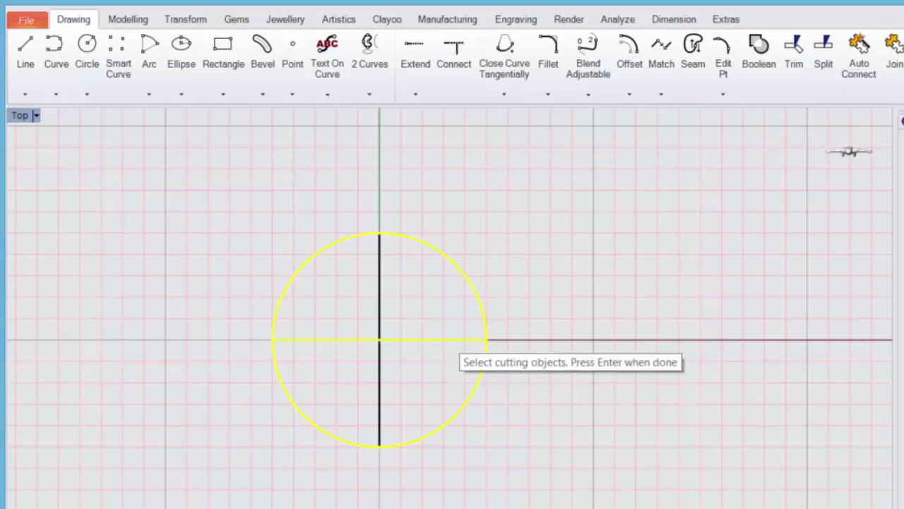
click(380, 300)
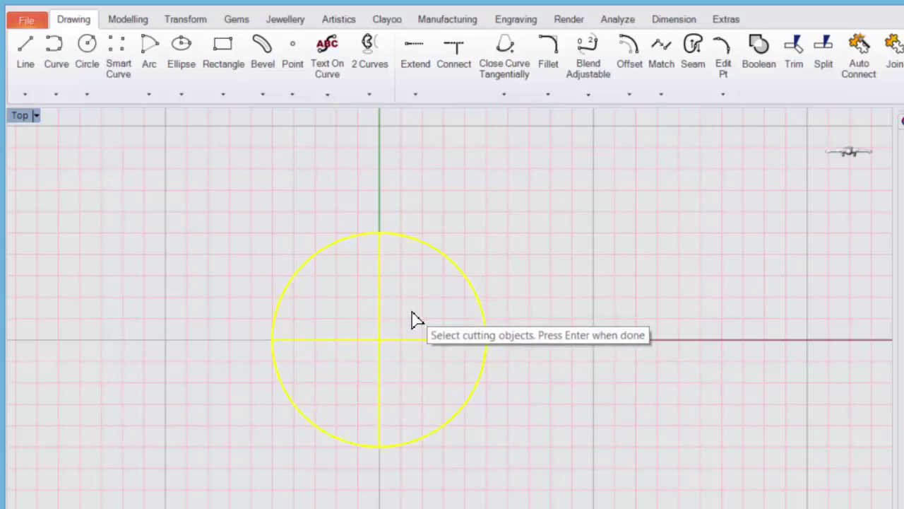
key(Return)
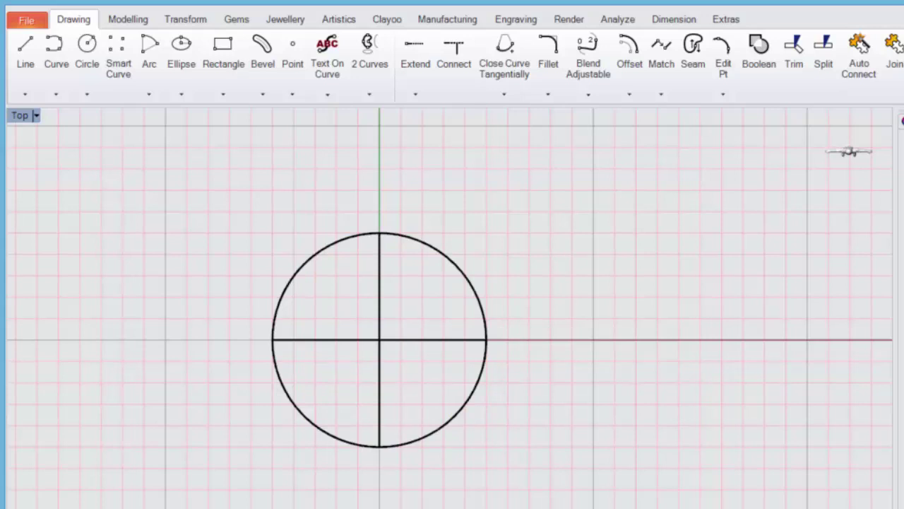
Step: Delete both lower quarter arcs and the two diameter lines, leaving the upper semicircle
click(324, 436)
key(Delete)
click(426, 438)
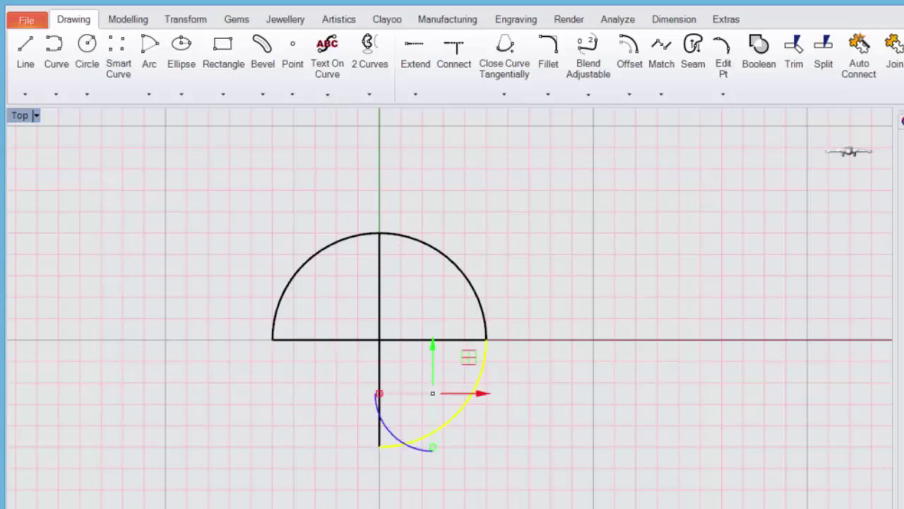
key(Delete)
click(382, 392)
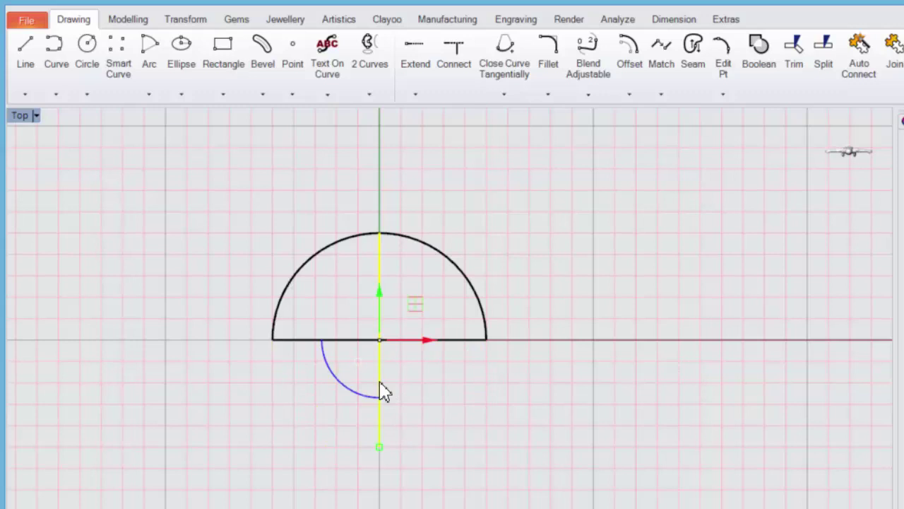
key(Delete)
click(426, 342)
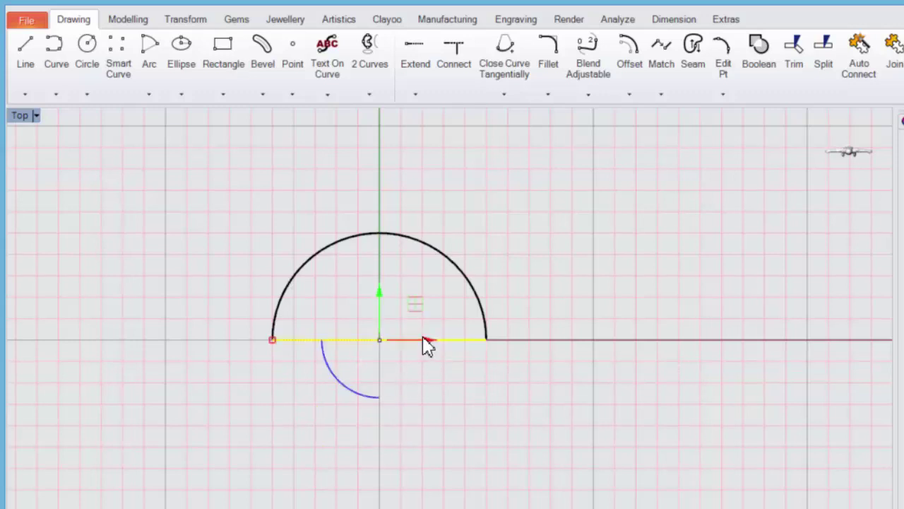
key(Delete)
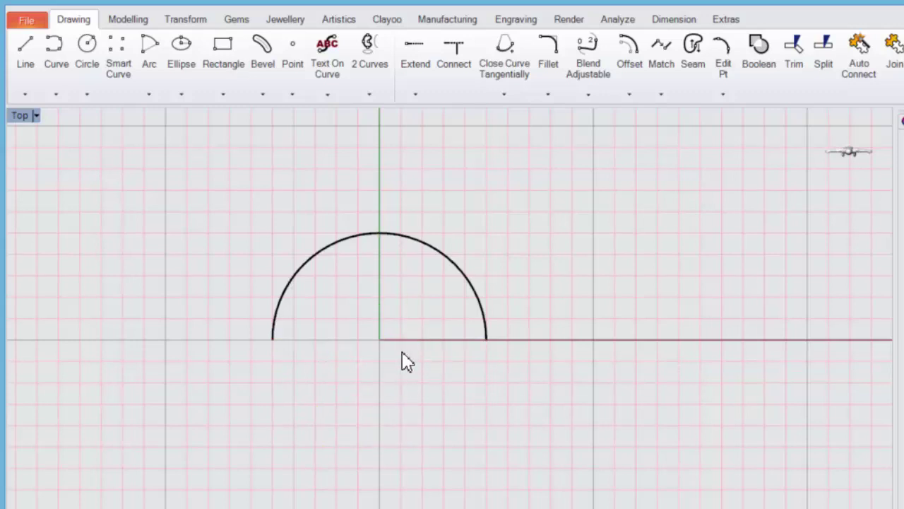
click(339, 253)
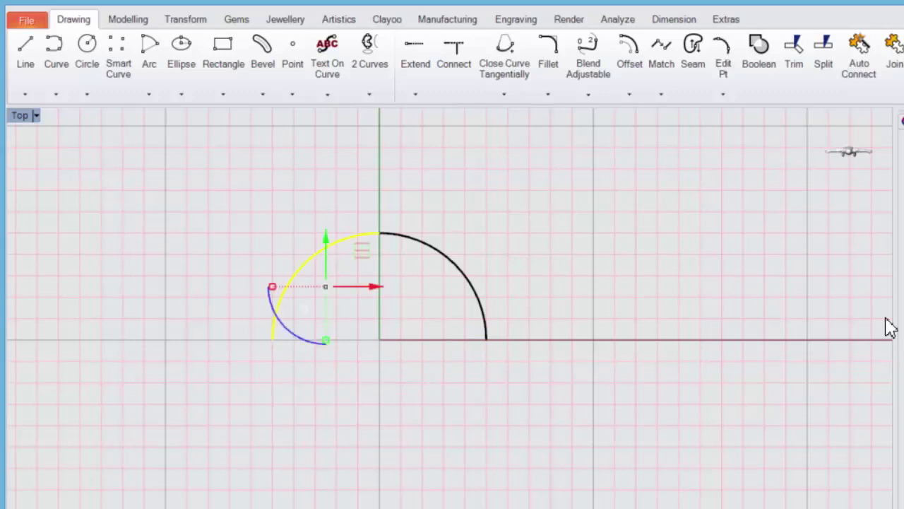
click(450, 263)
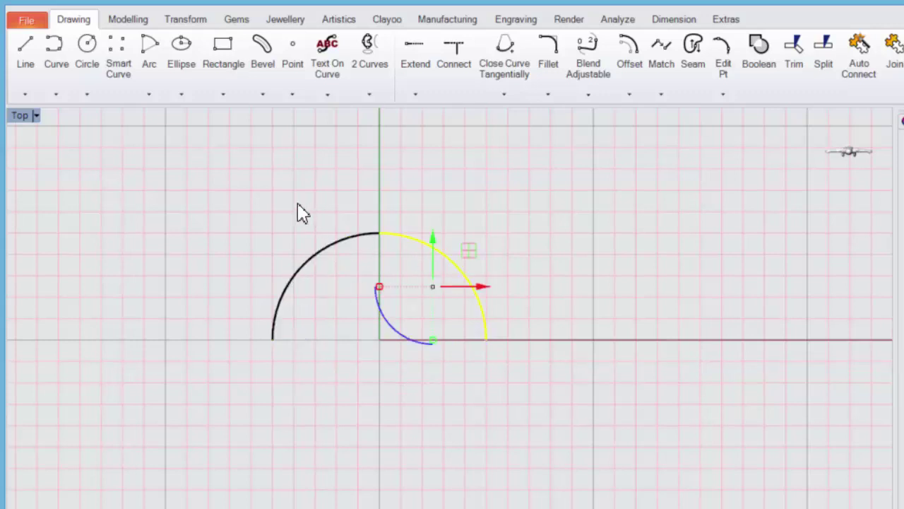
click(840, 271)
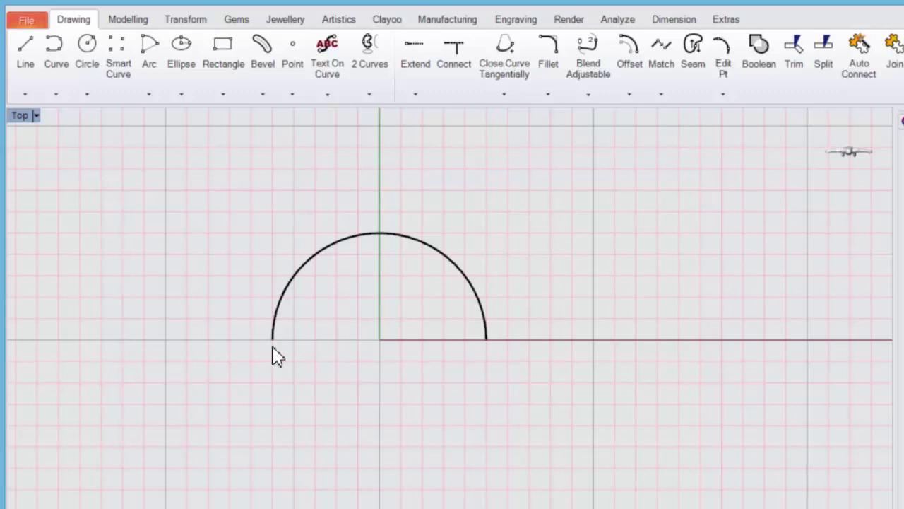
Step: Select both halves of the arc and turn on their edit points
drag(217, 191, 534, 383)
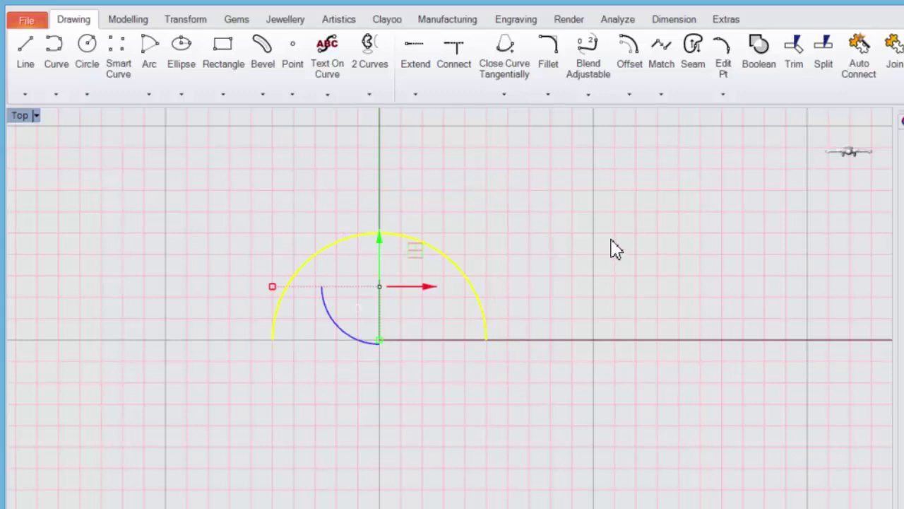
click(729, 72)
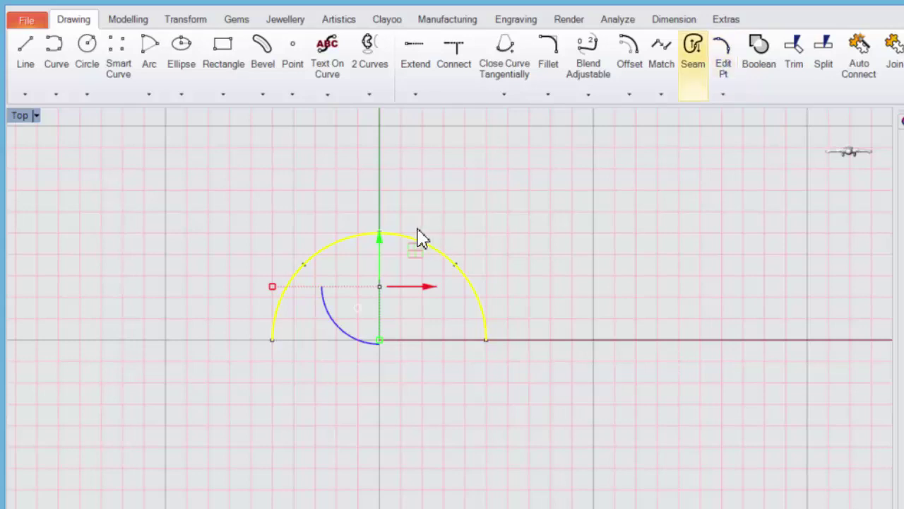
key(Escape)
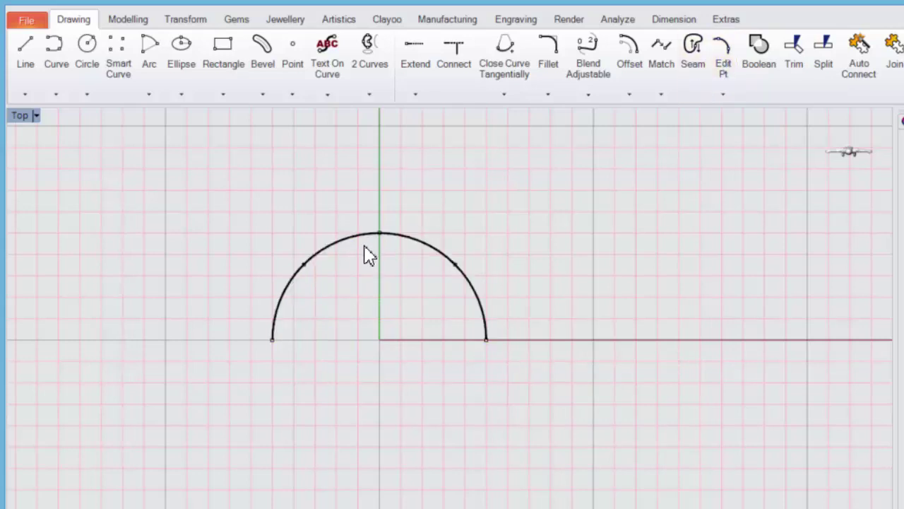
scroll(375, 240, up, 3)
scroll(382, 254, down, 3)
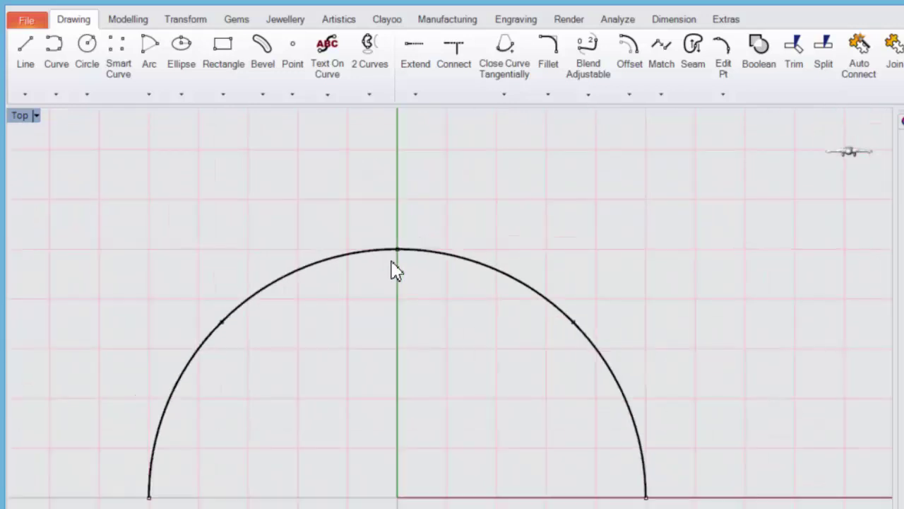
right_drag(396, 269, 431, 281)
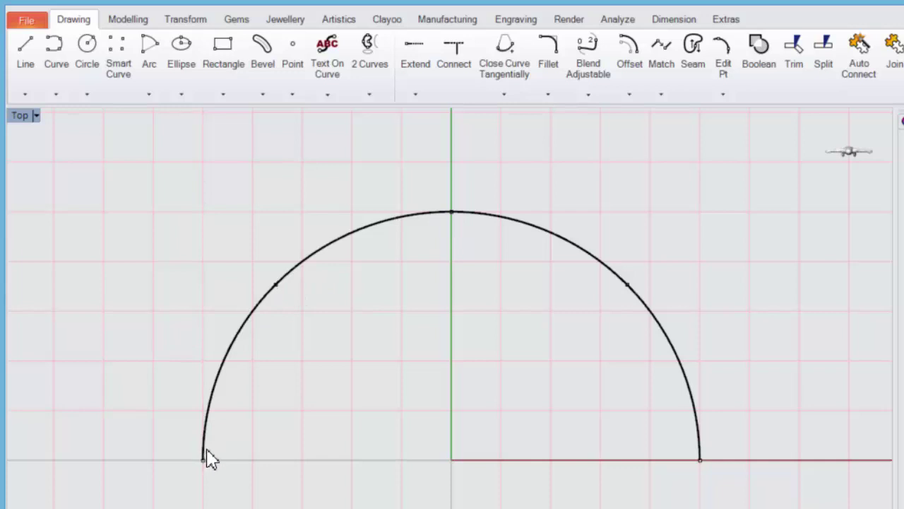
Step: Drag the arc's left edit point outward as a trial reshape, then undo it
click(276, 286)
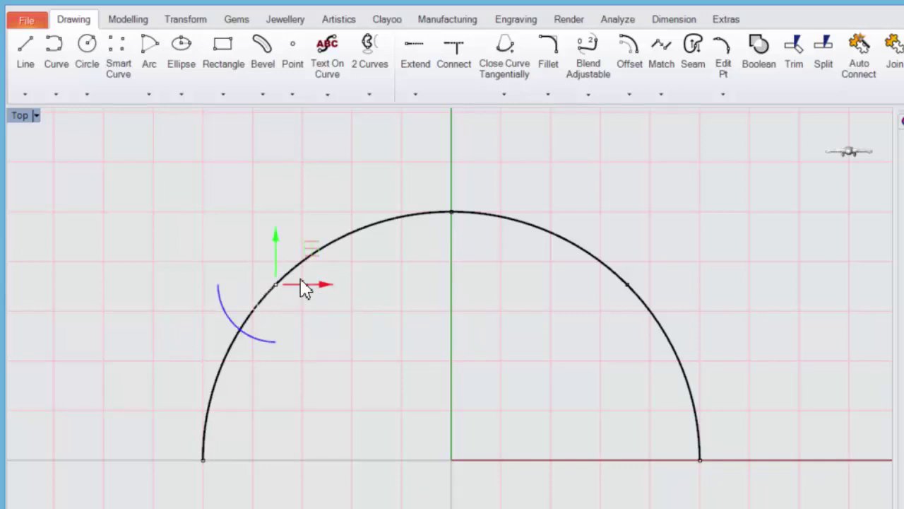
drag(275, 285, 218, 235)
mouse_move(892, 127)
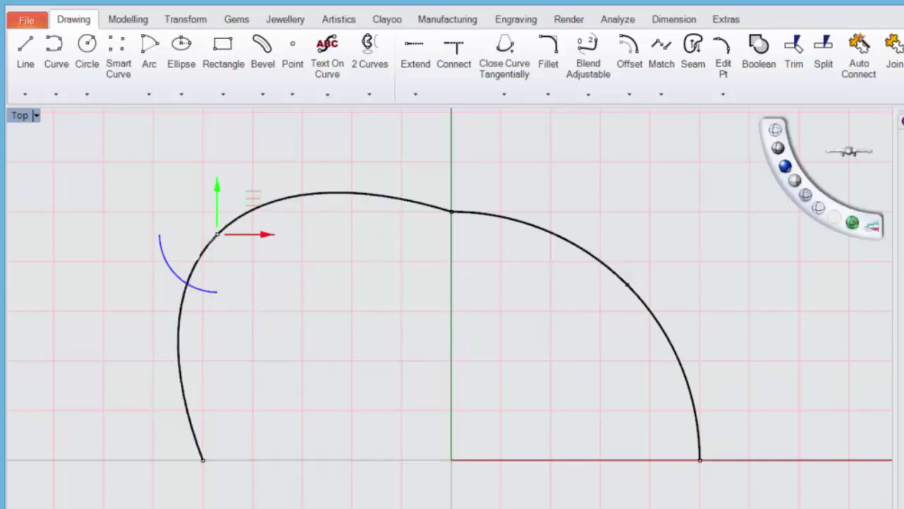
key(ctrl+z)
key(Escape)
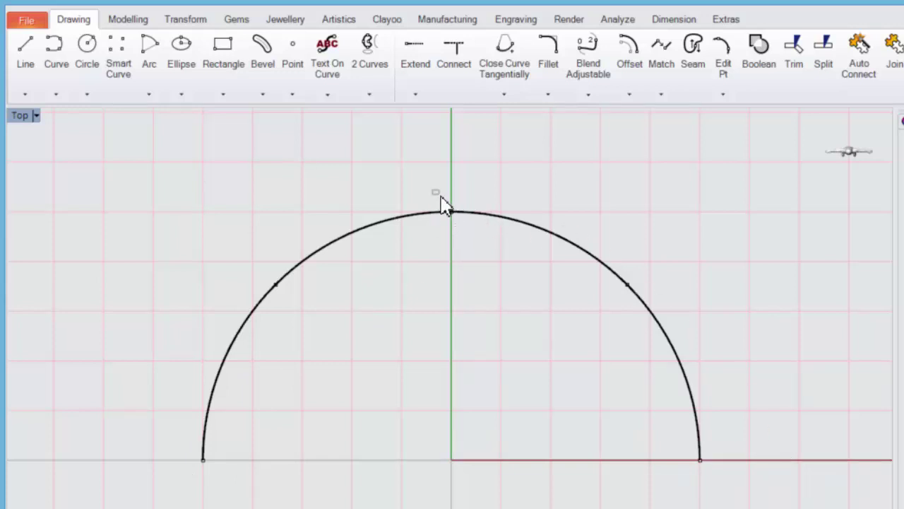
Step: Raise the arc's top edit point to sharpen the semicircle into a pointed apex
drag(440, 197, 472, 244)
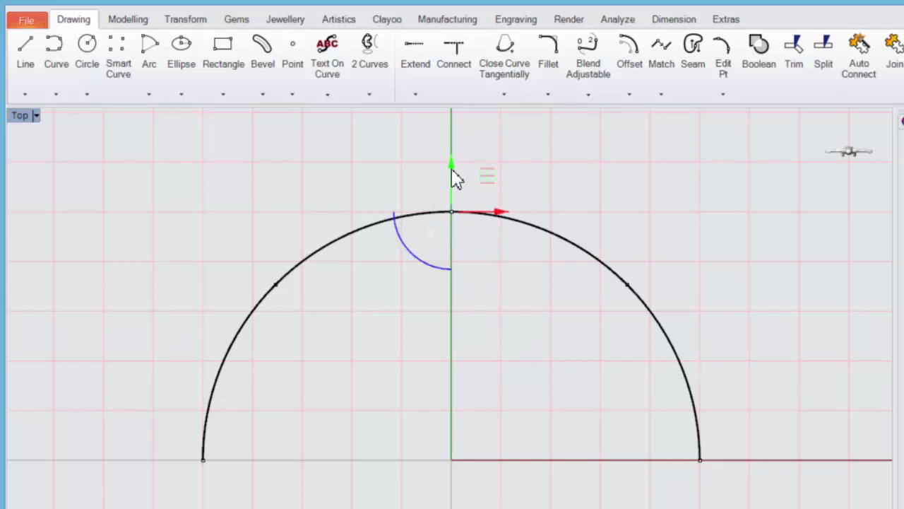
drag(453, 170, 454, 136)
right_drag(490, 278, 504, 303)
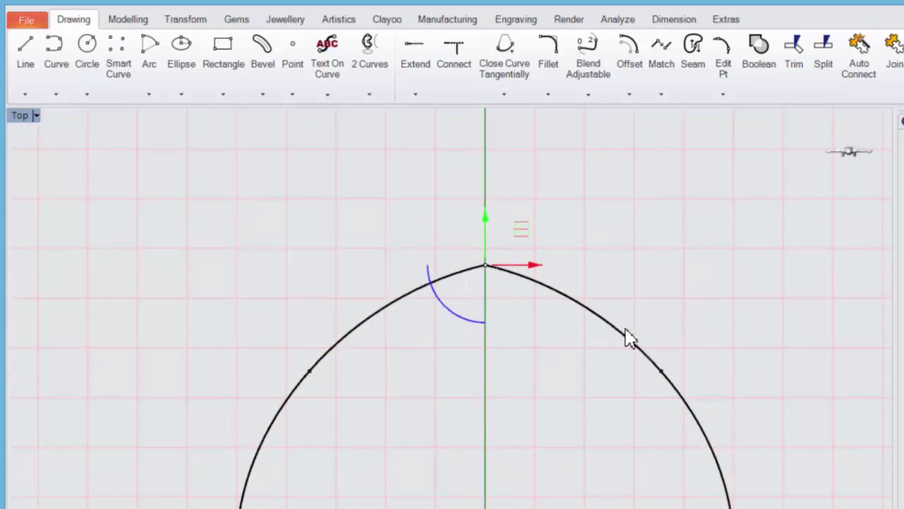
drag(482, 210, 483, 190)
scroll(378, 222, down, 3)
right_drag(384, 222, 421, 206)
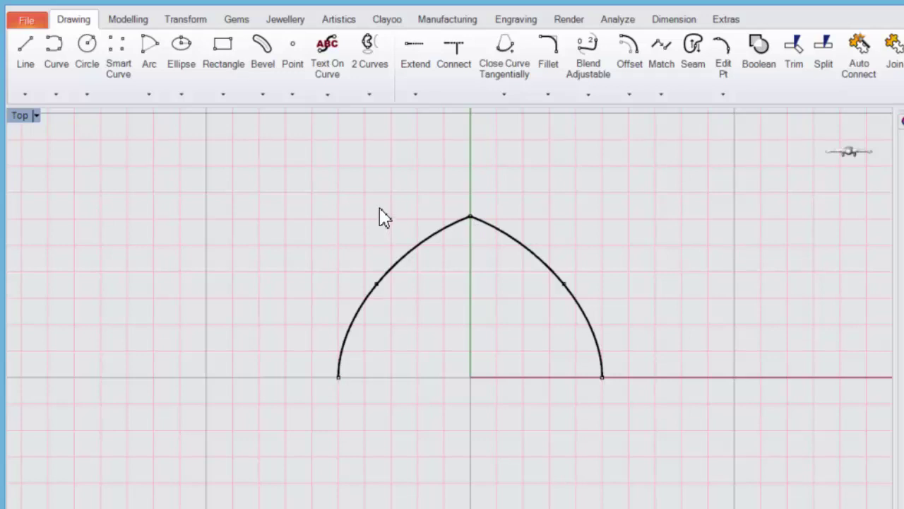
Step: Hide the control points, window-select both arch halves and join them into one curve
key(Escape)
click(410, 262)
click(537, 255)
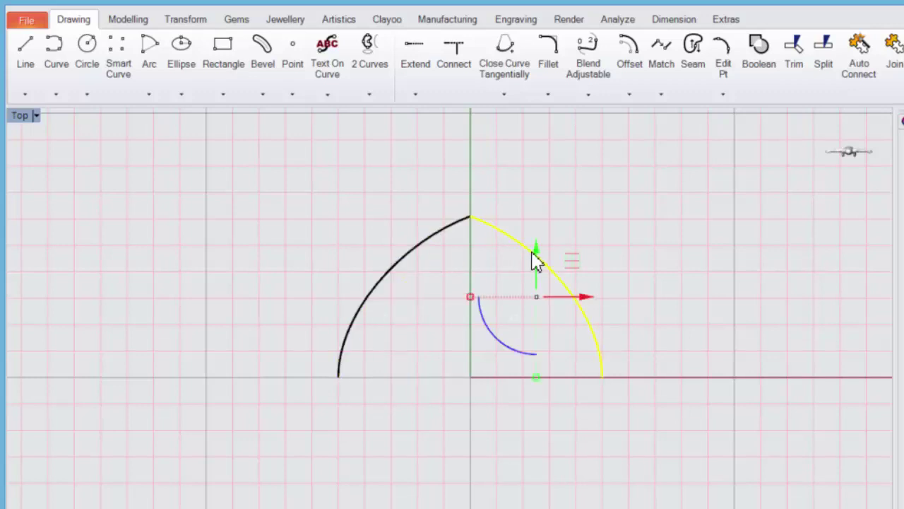
key(Escape)
drag(280, 163, 658, 408)
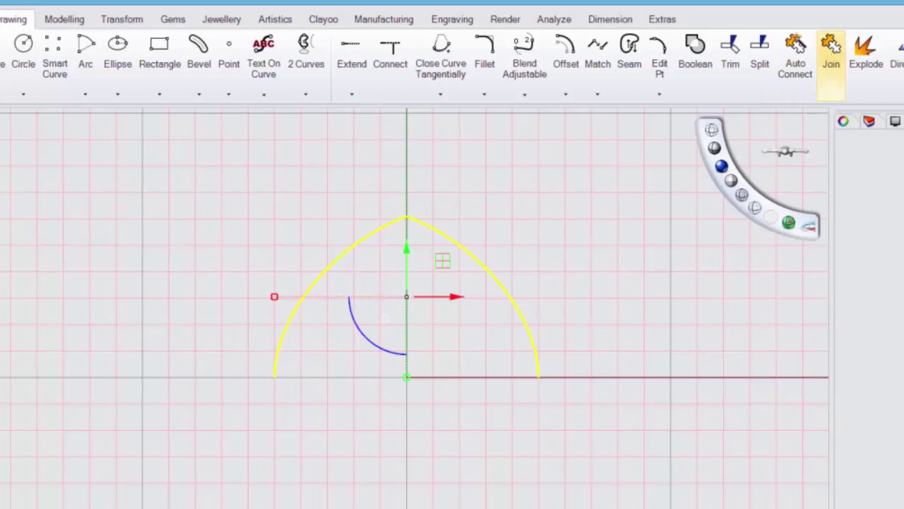
click(831, 53)
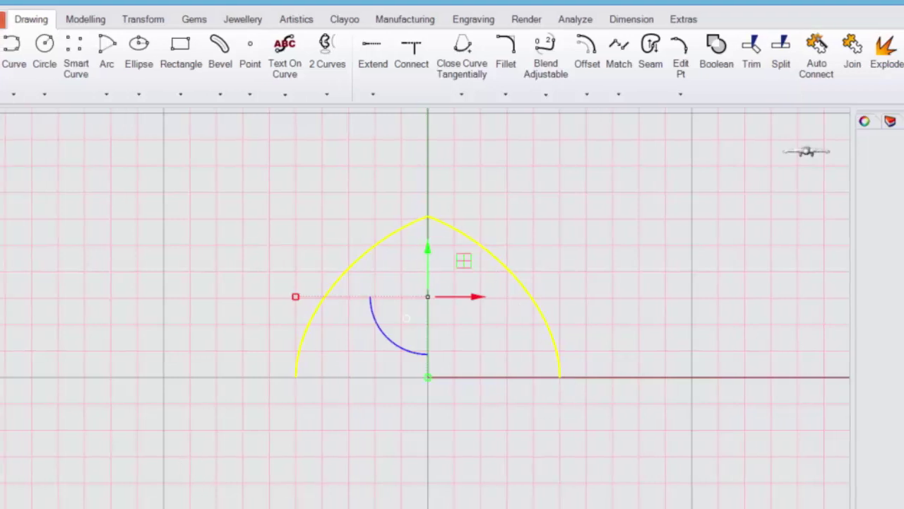
Step: Open the User Folder Manager from the File options and show the Profiles category
click(25, 20)
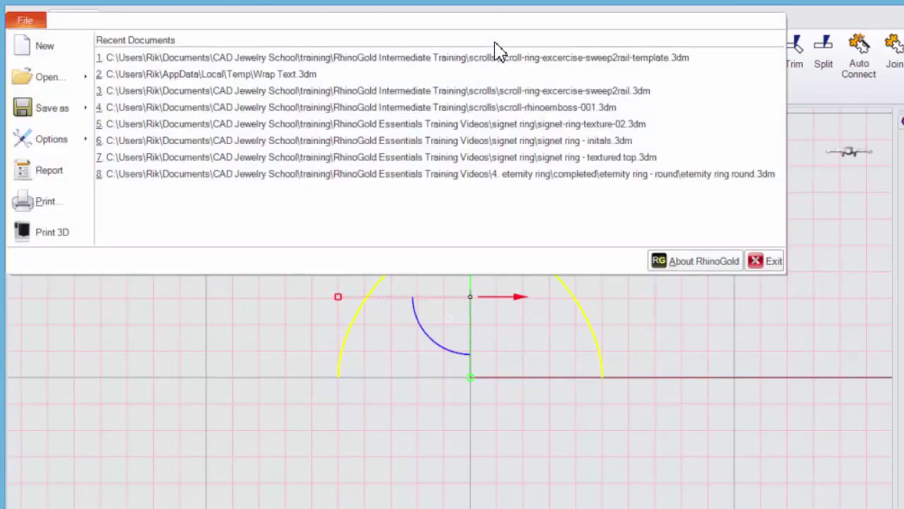
mouse_move(40, 141)
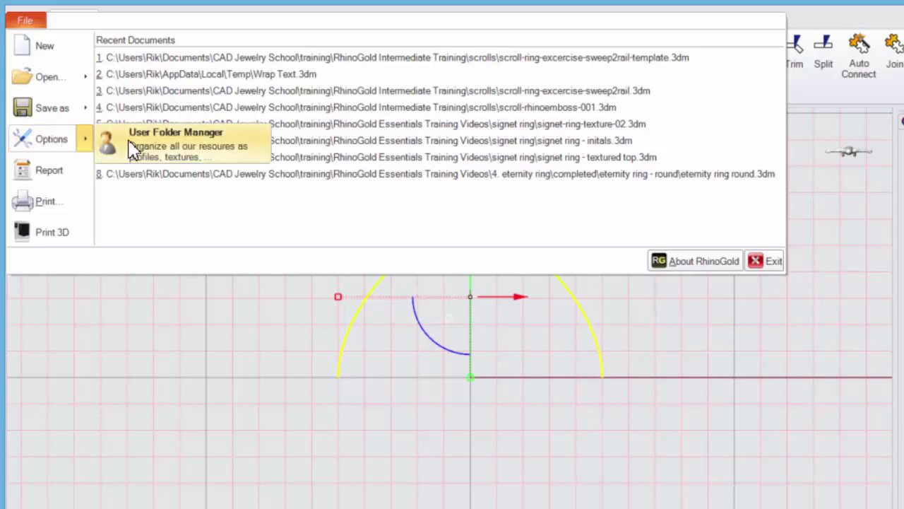
click(204, 151)
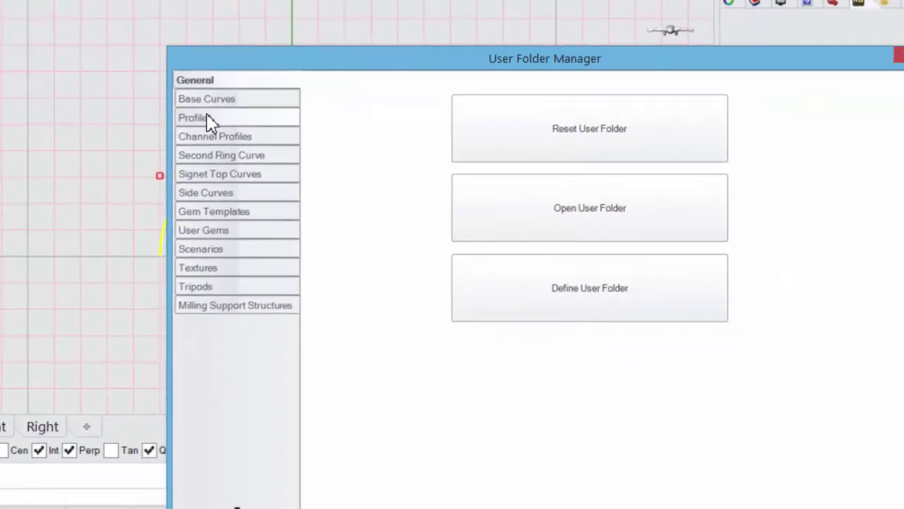
click(186, 104)
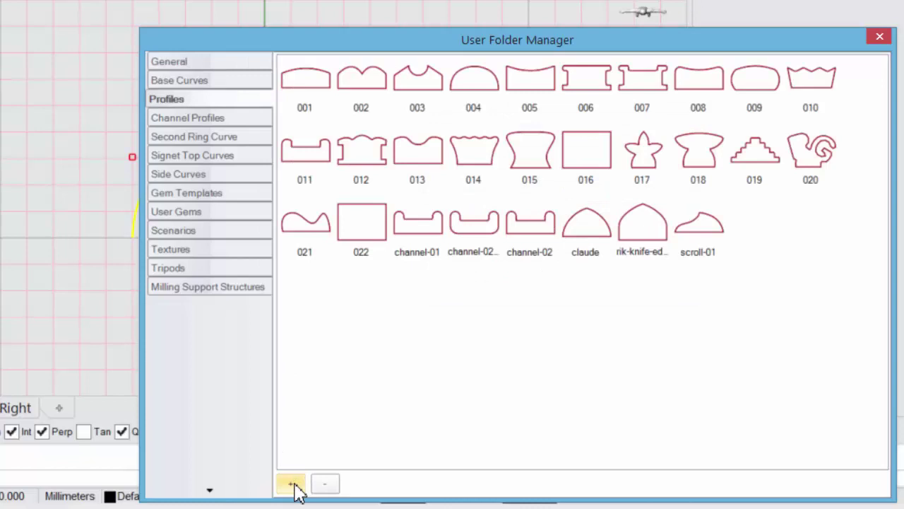
Step: Add the arch as a new profile named knife-edge, then close the manager
click(293, 486)
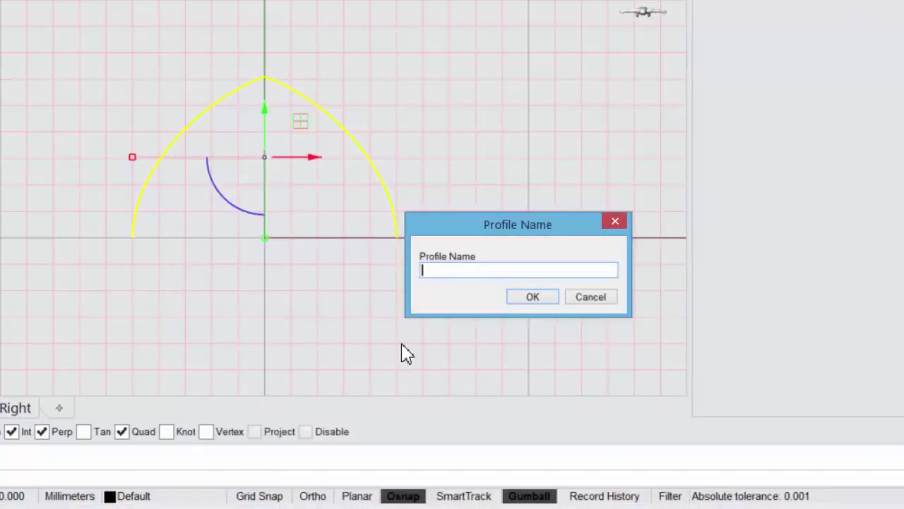
text(rik)
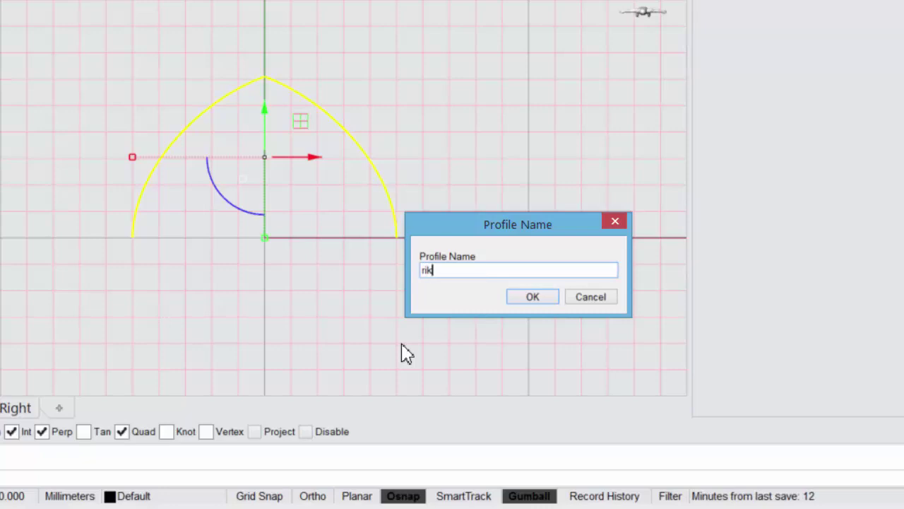
text(-kni)
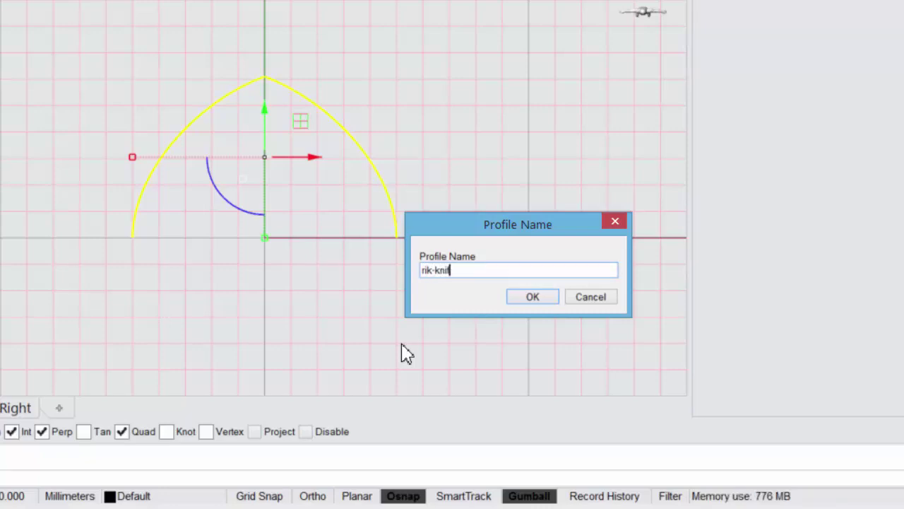
text(fe)
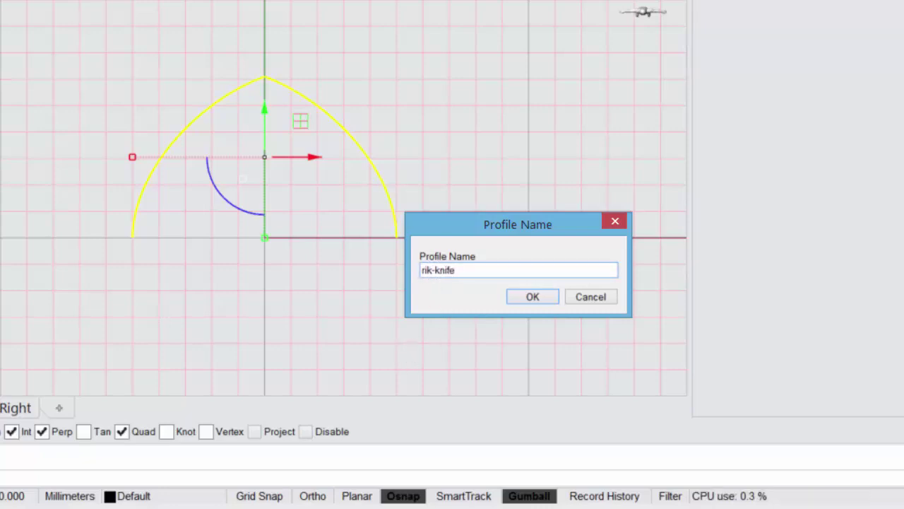
drag(435, 271, 398, 277)
key(BackSpace)
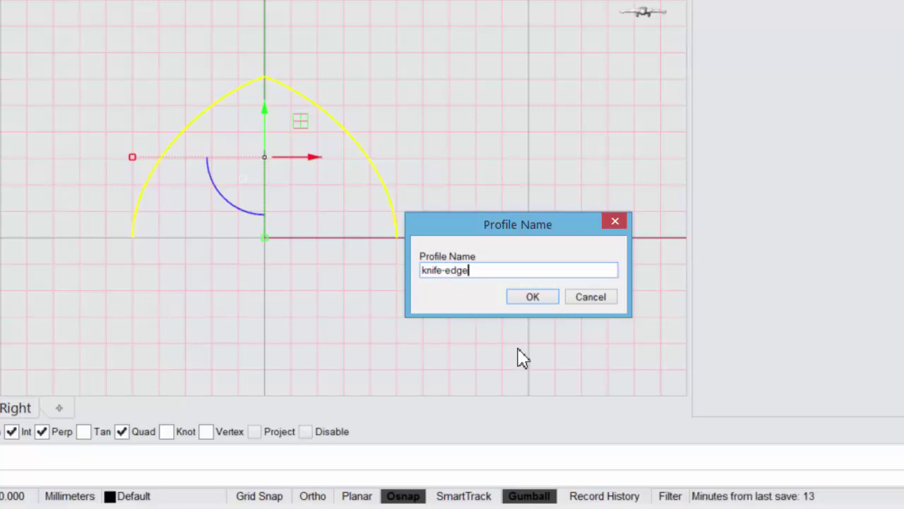
click(537, 301)
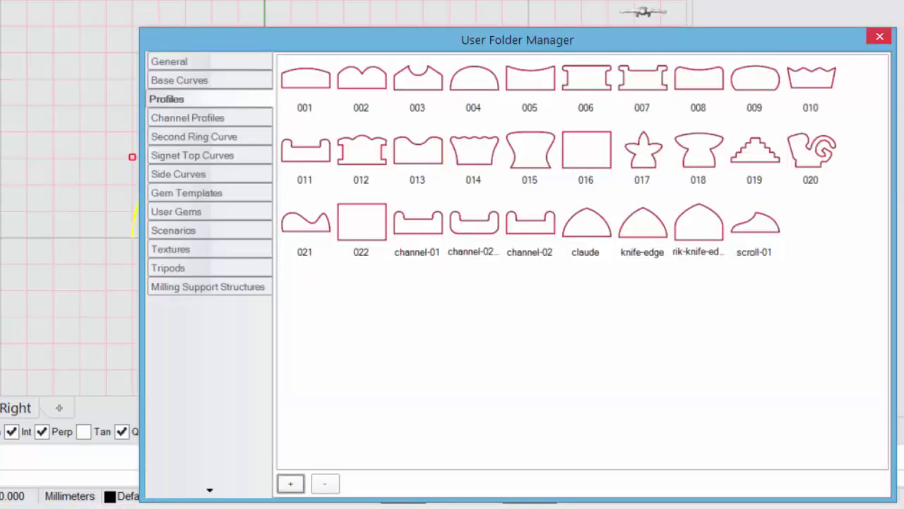
click(880, 36)
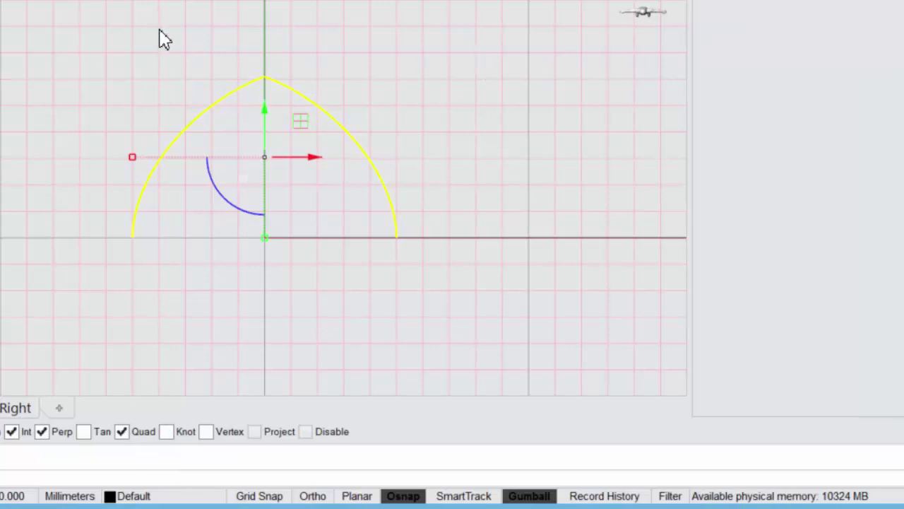
key(Escape)
drag(79, 29, 486, 337)
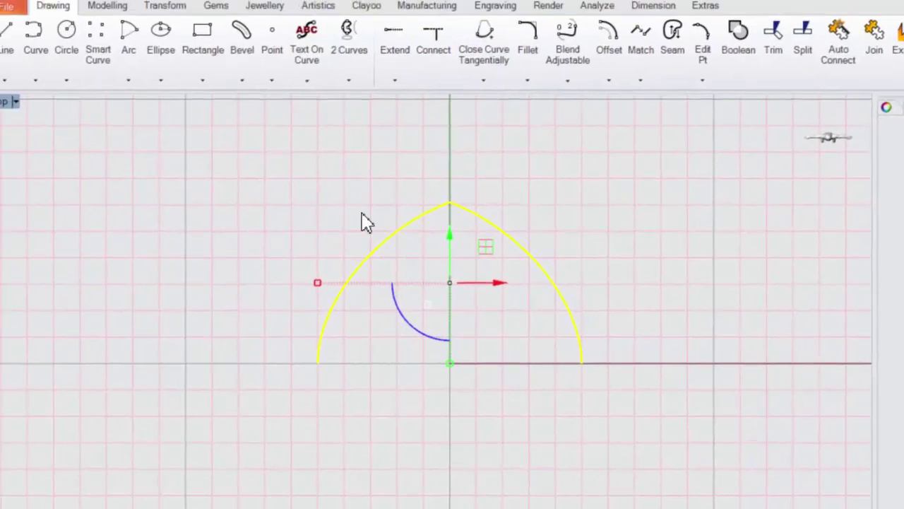
key(Escape)
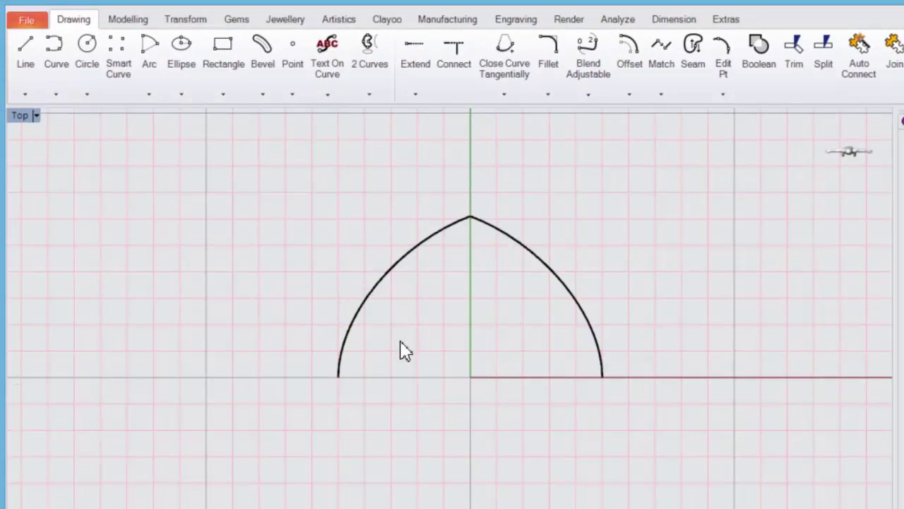
Step: Maximize and orbit the Perspective view, then launch the Jewellery Ring Wizard at UK size N 1/2
mouse_move(114, 479)
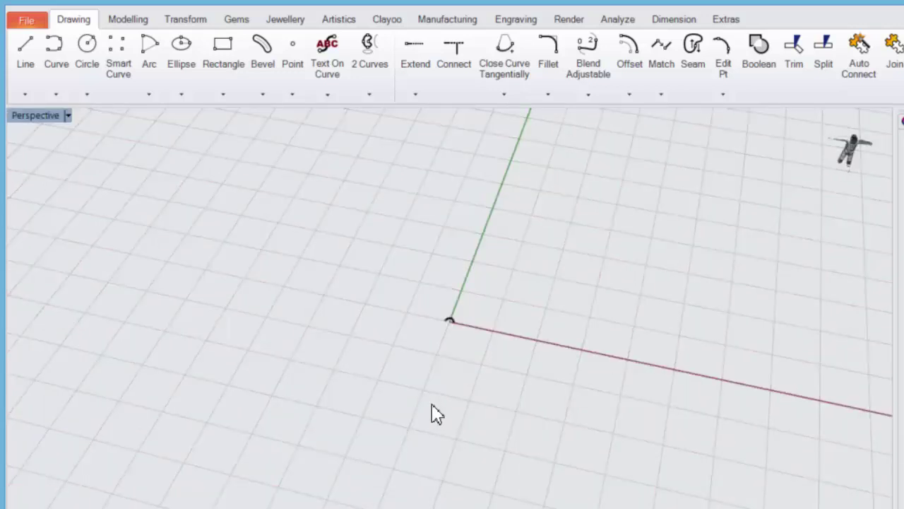
right_drag(432, 414, 426, 292)
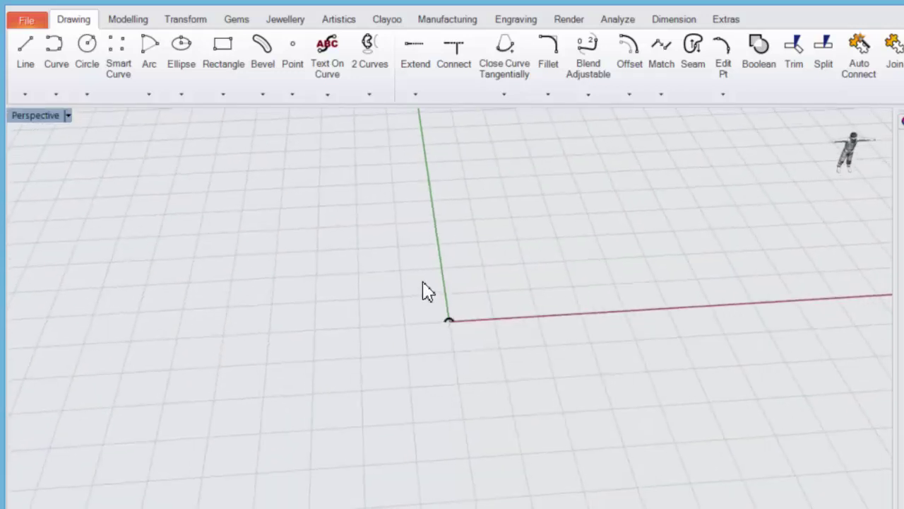
scroll(427, 291, up, 3)
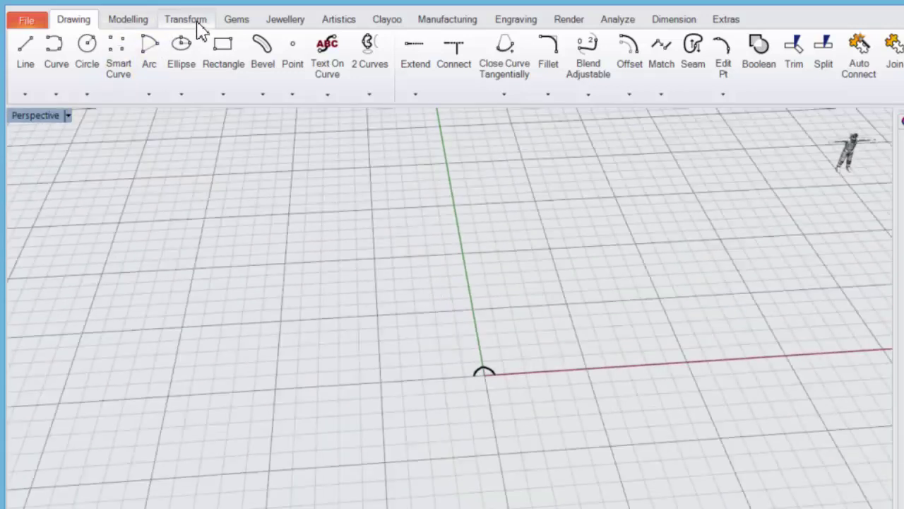
click(285, 19)
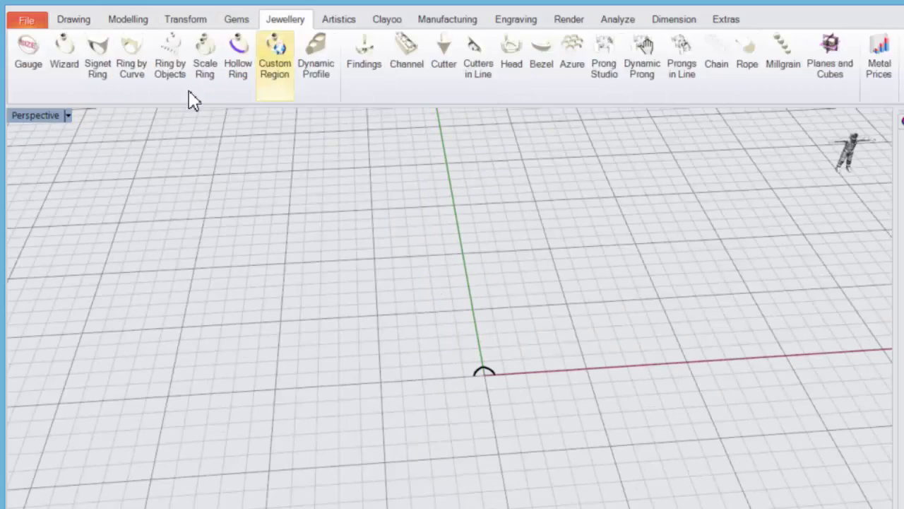
click(66, 69)
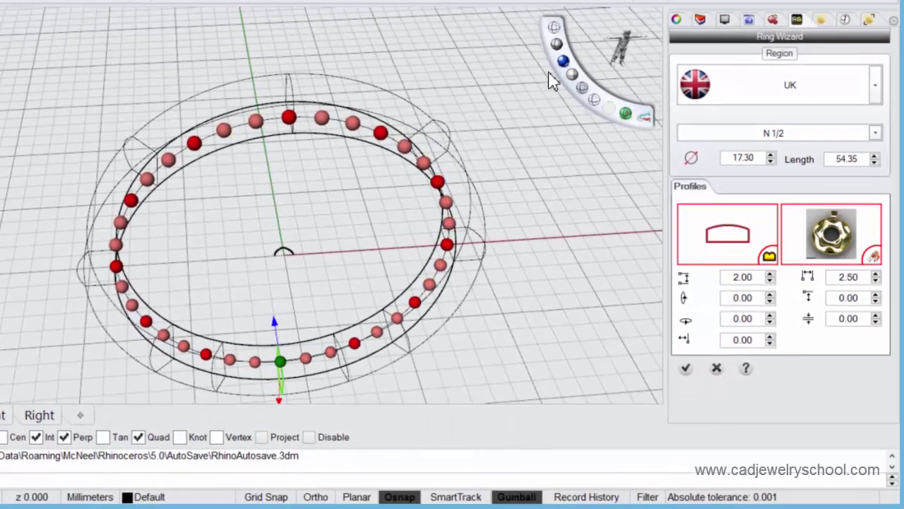
Step: Shade the viewport and apply half-round profile 004 to the ring's bottom
click(698, 110)
right_drag(399, 246, 306, 228)
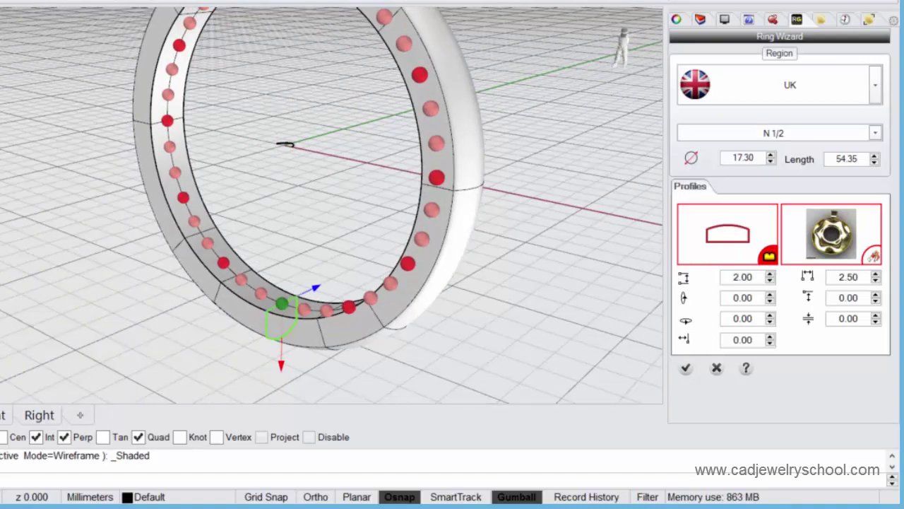
click(768, 260)
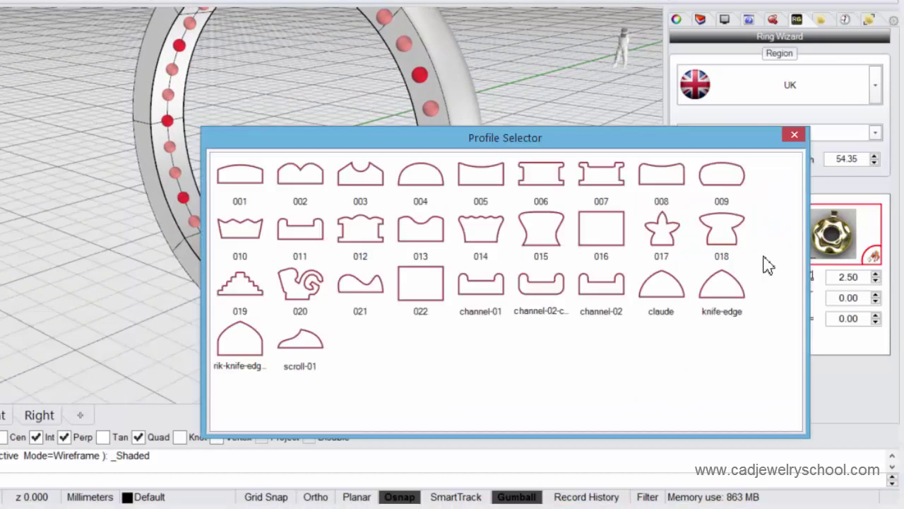
click(431, 196)
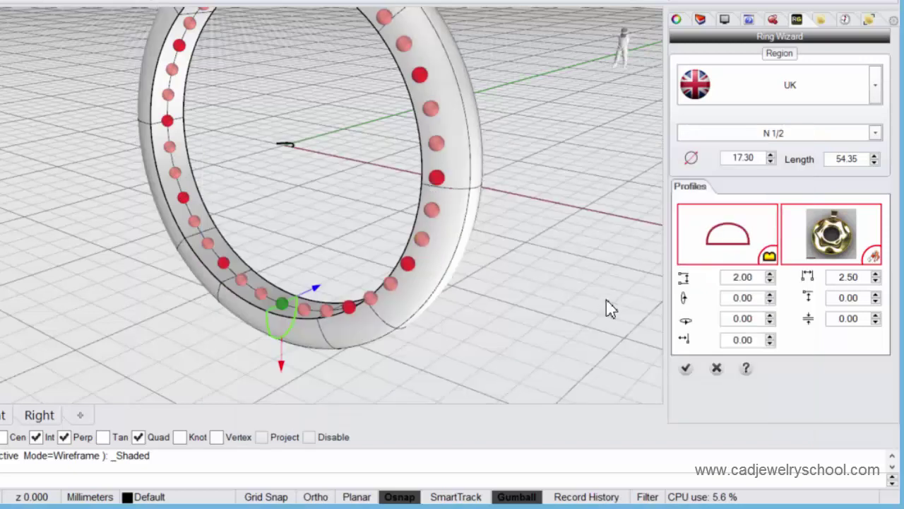
Step: Change the bottom profile from 2.00 × 2.50 to 1.60 high and 3.50 wide
drag(758, 280, 709, 281)
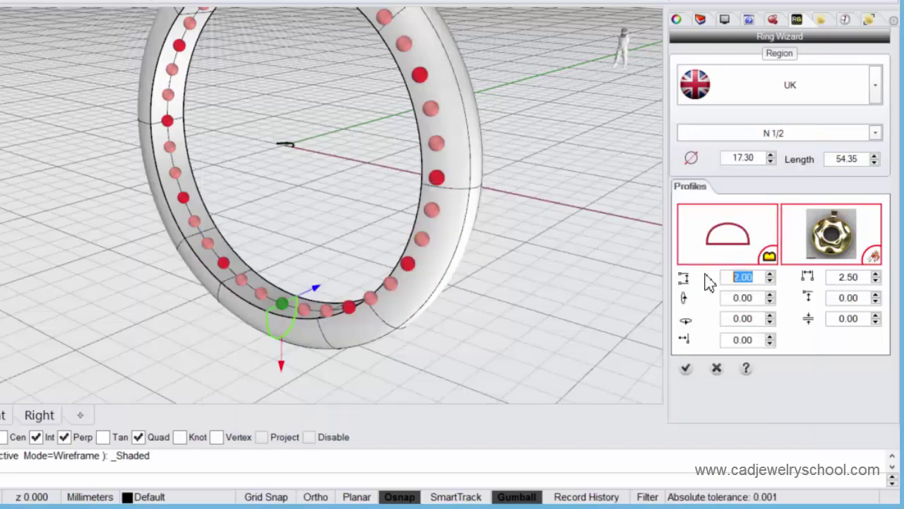
text(1.6)
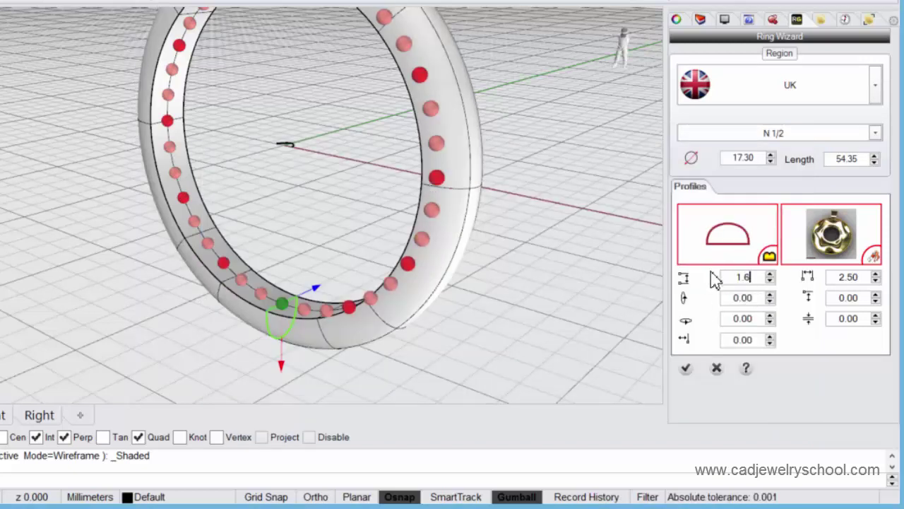
click(857, 277)
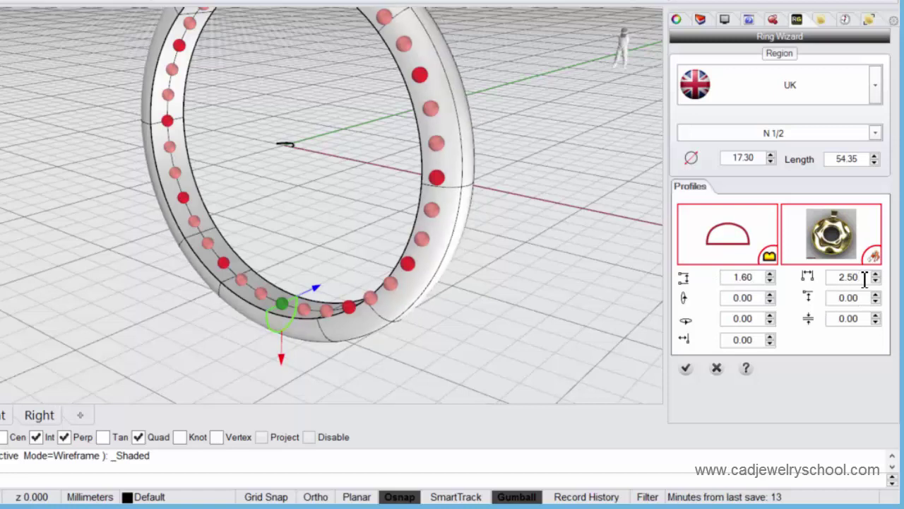
drag(864, 278, 808, 278)
text(3)
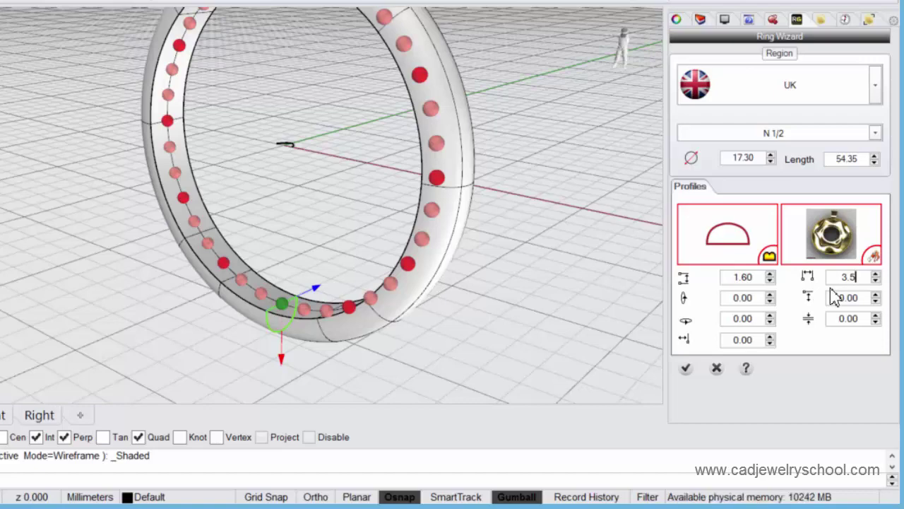
key(Return)
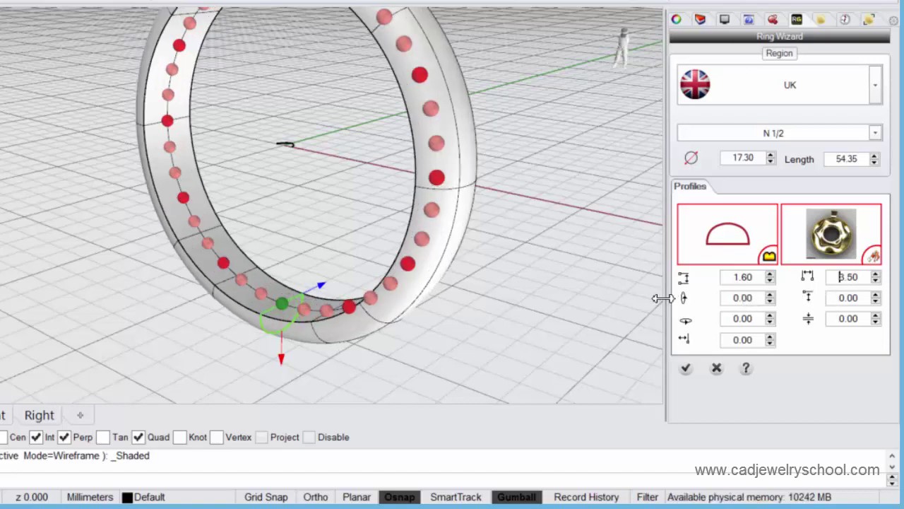
right_drag(478, 341, 516, 371)
scroll(511, 369, down, 2)
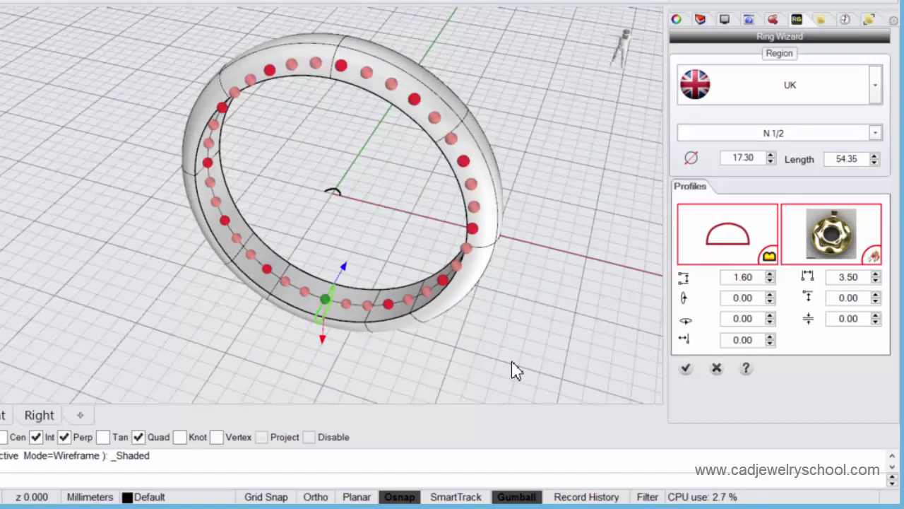
Step: Deselect the bottom profile and make the ring's top position the active profile
right_drag(348, 352, 317, 353)
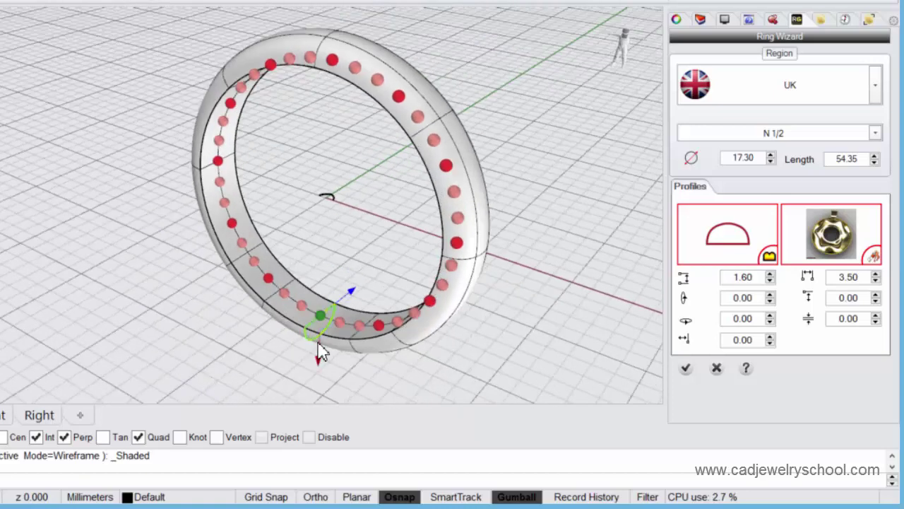
scroll(311, 346, up, 2)
click(309, 357)
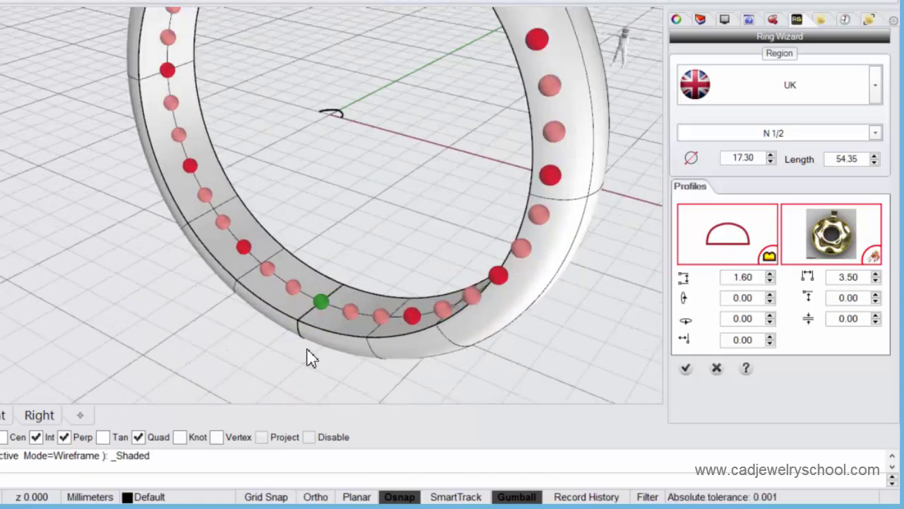
scroll(309, 366, down, 2)
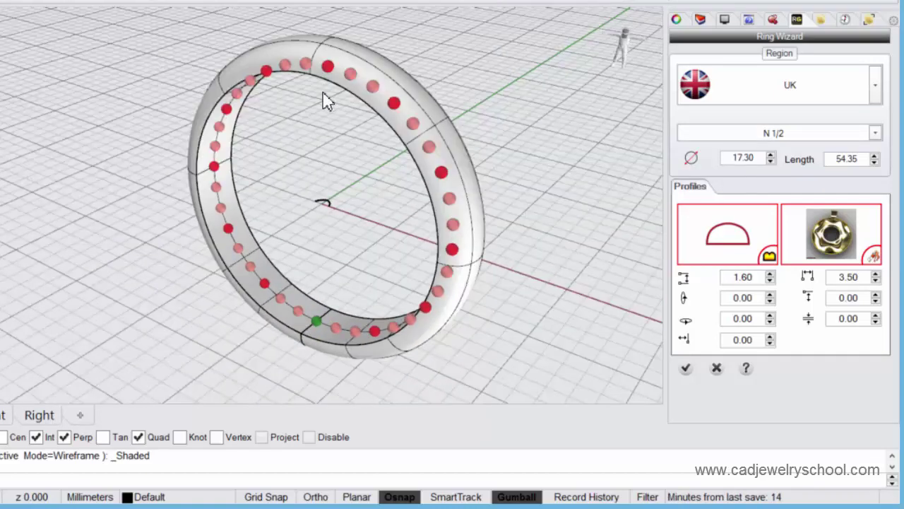
click(329, 68)
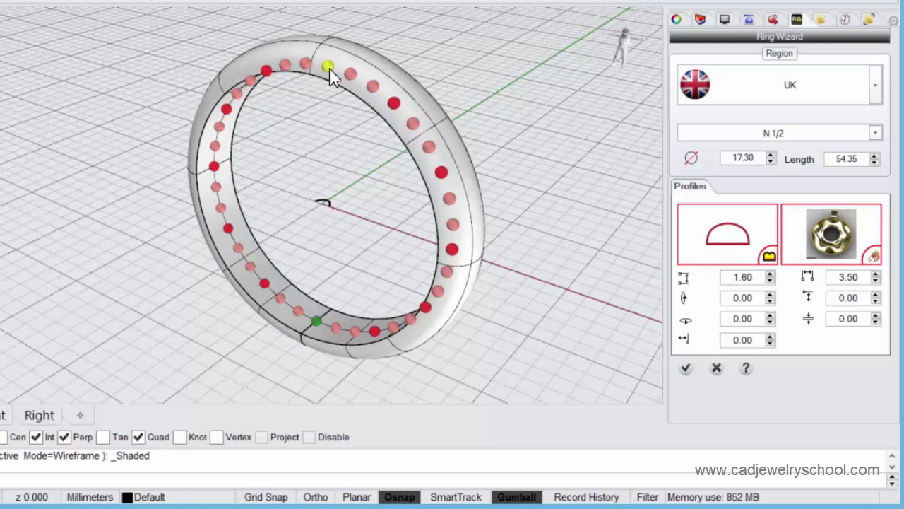
click(329, 68)
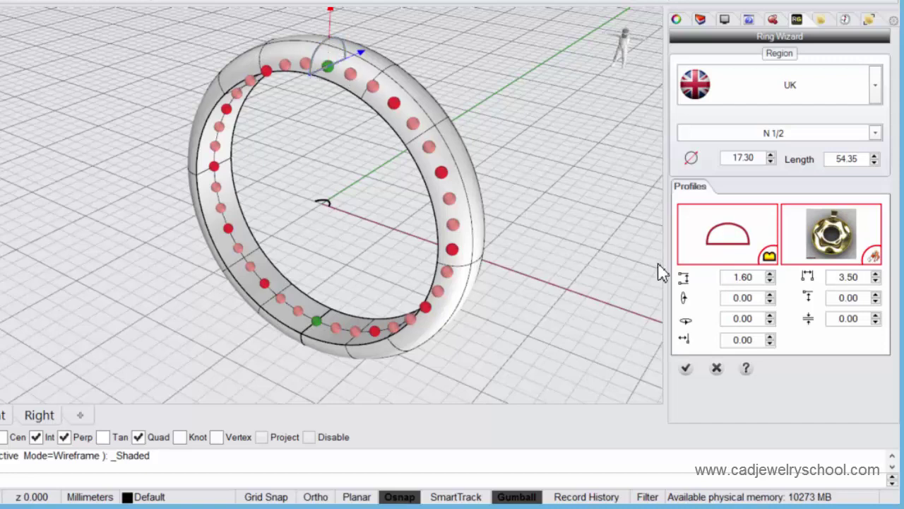
Step: Give the top a knife-edge profile 2.80 high and 2.20 wide
click(769, 257)
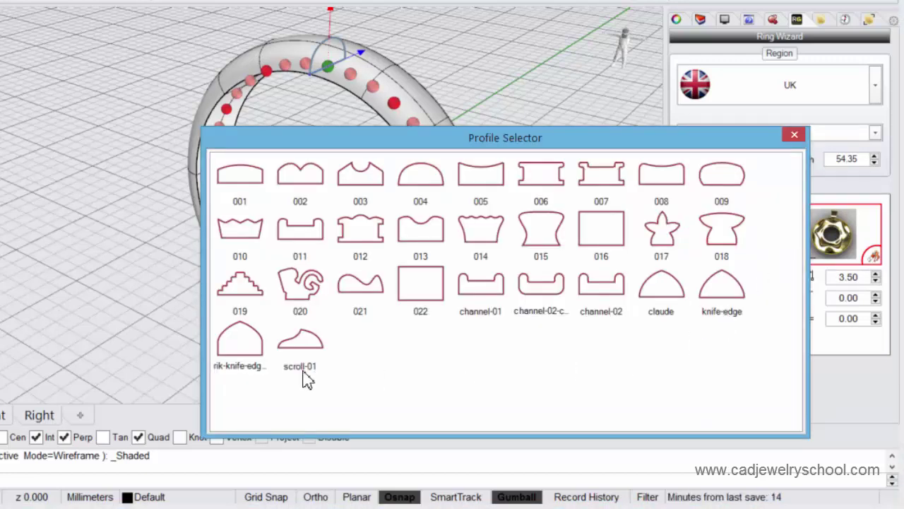
double_click(721, 286)
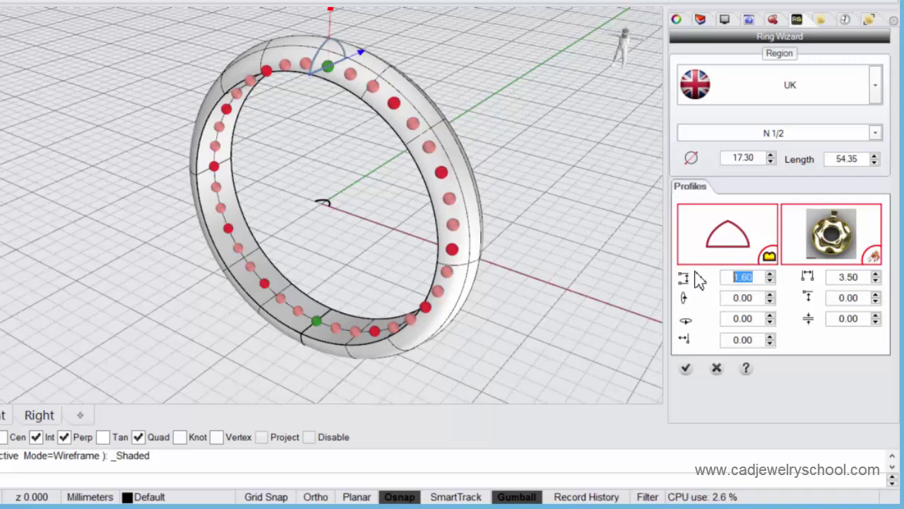
text(2.8)
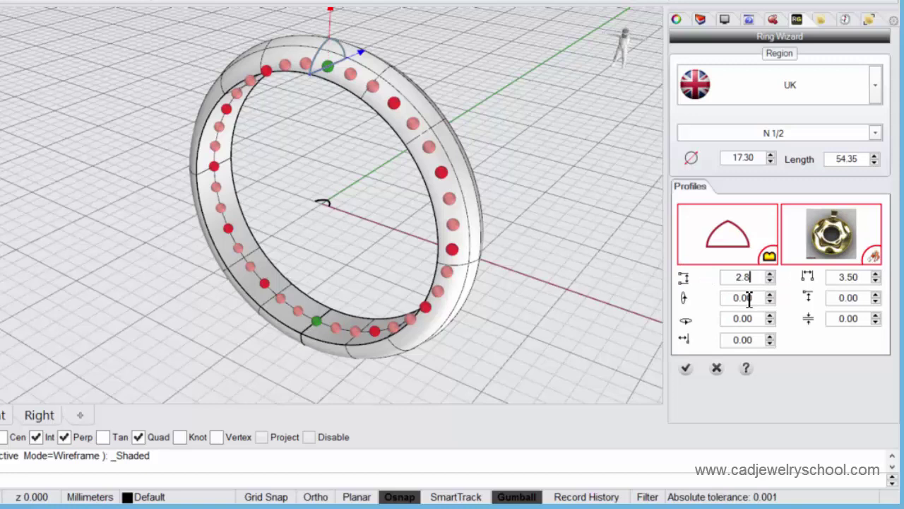
key(Tab)
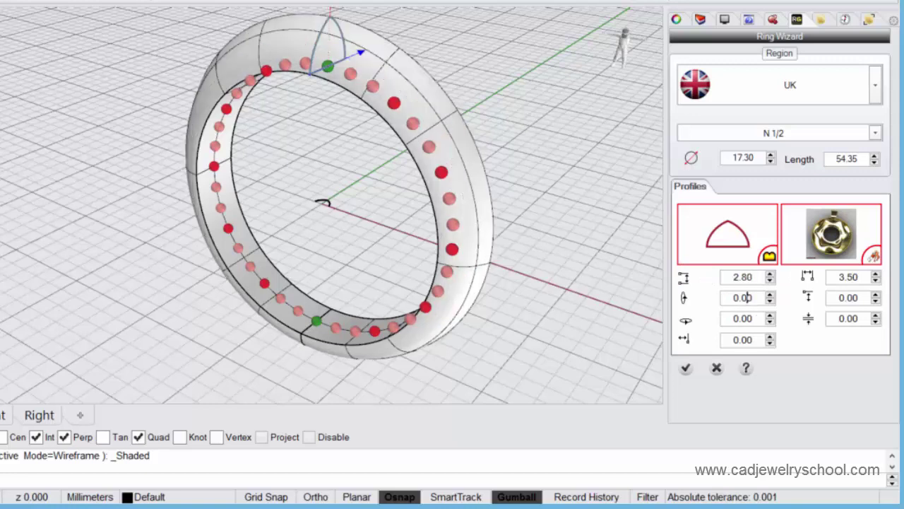
text(2)
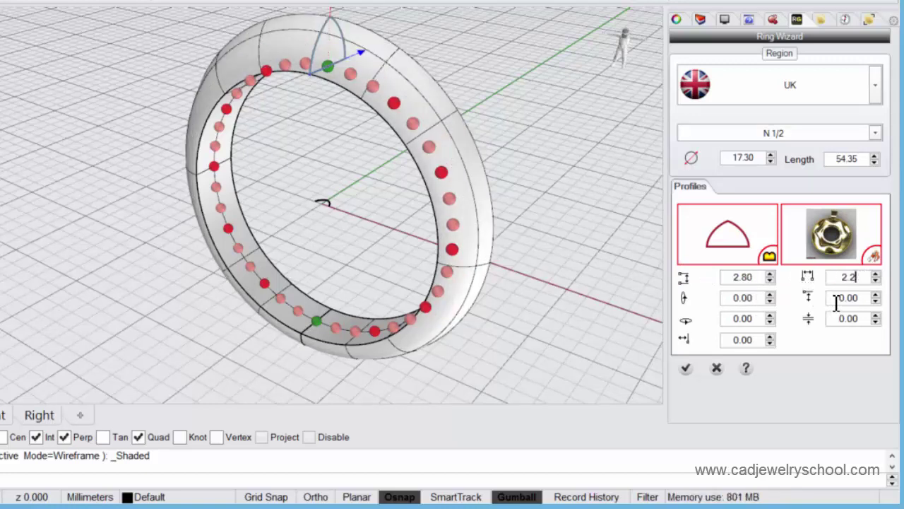
text(.2)
click(749, 299)
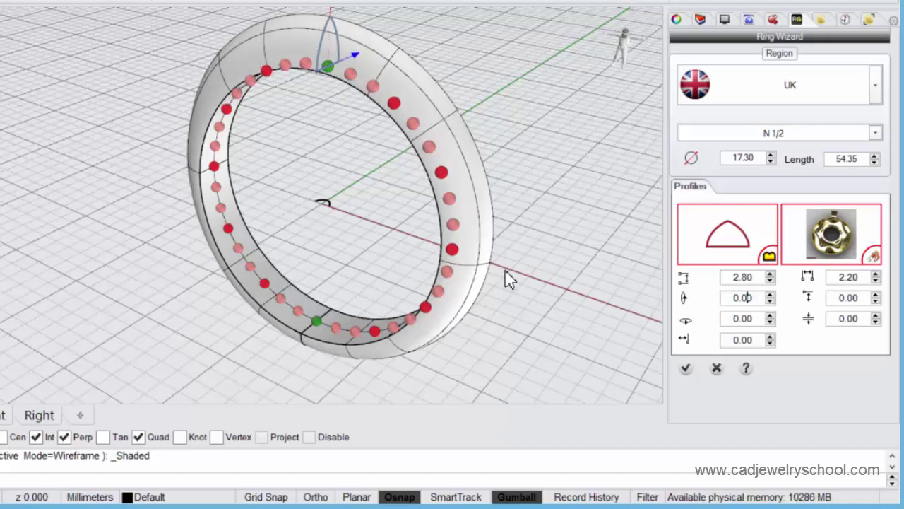
right_drag(580, 262, 594, 301)
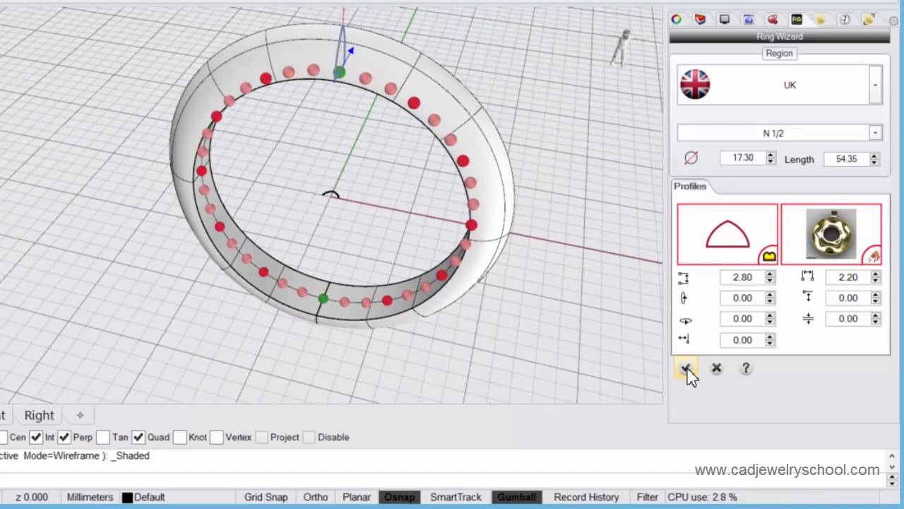
click(686, 368)
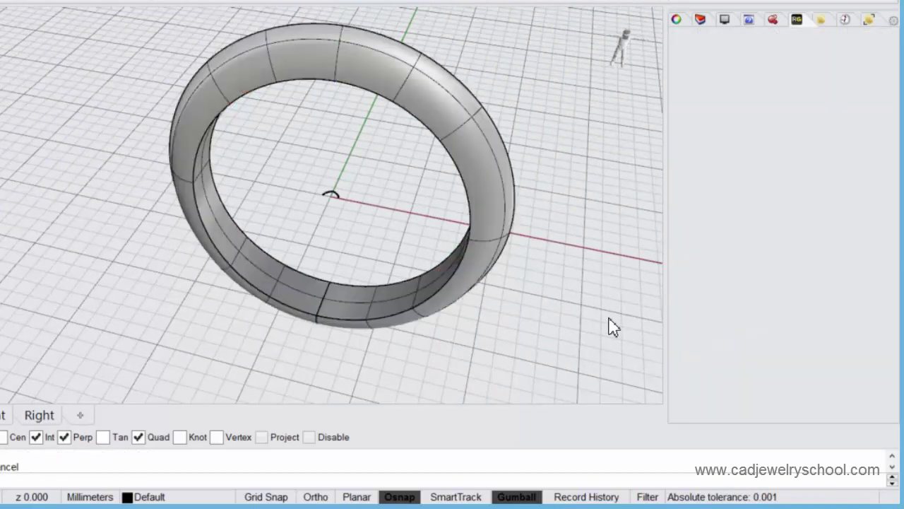
right_drag(608, 325, 490, 319)
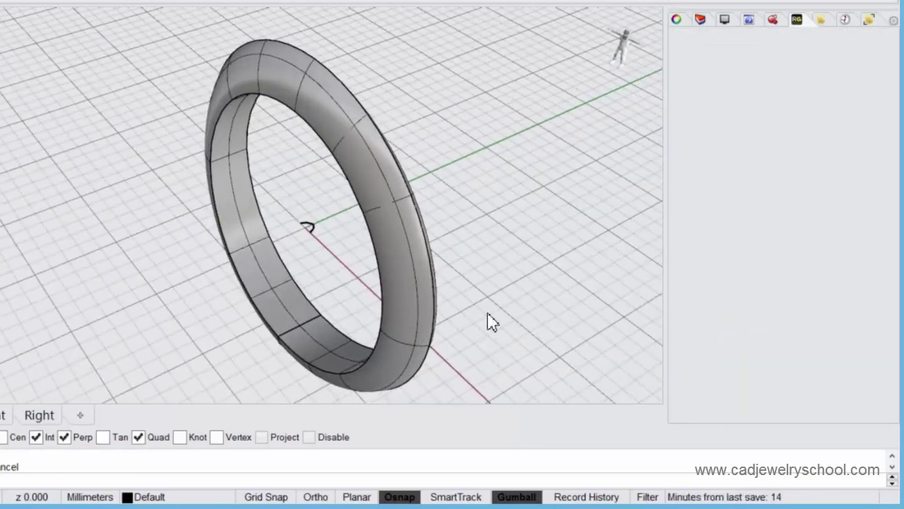
mouse_move(259, 111)
right_down()
mouse_move(181, 106)
mouse_move(191, 80)
mouse_move(265, 102)
right_up()
right_drag(283, 53, 447, 225)
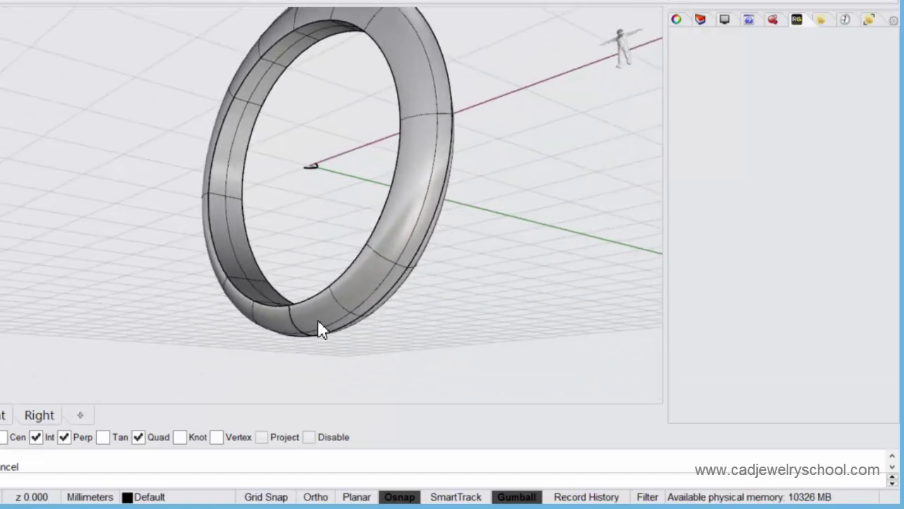
right_drag(318, 319, 462, 52)
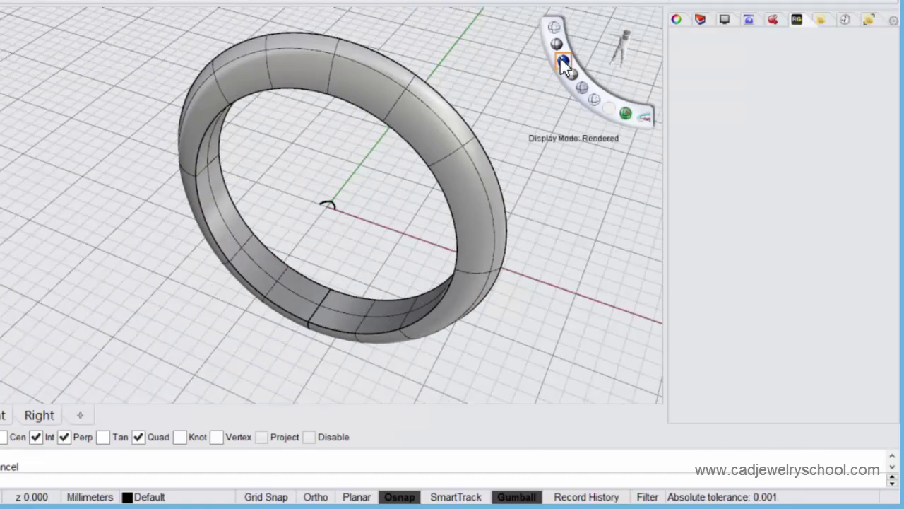
click(563, 62)
mouse_move(441, 81)
right_down()
mouse_move(374, 71)
mouse_move(346, 77)
mouse_move(337, 96)
mouse_move(257, 95)
mouse_move(202, 129)
mouse_move(182, 161)
mouse_move(162, 125)
mouse_move(404, 101)
mouse_move(510, 119)
mouse_move(436, 125)
mouse_move(311, 106)
mouse_move(185, 105)
mouse_move(238, 117)
mouse_move(430, 113)
mouse_move(317, 64)
mouse_move(301, 68)
mouse_move(375, 106)
mouse_move(406, 104)
right_up()
key(ctrl+alt+s)
scroll(429, 113, down, 3)
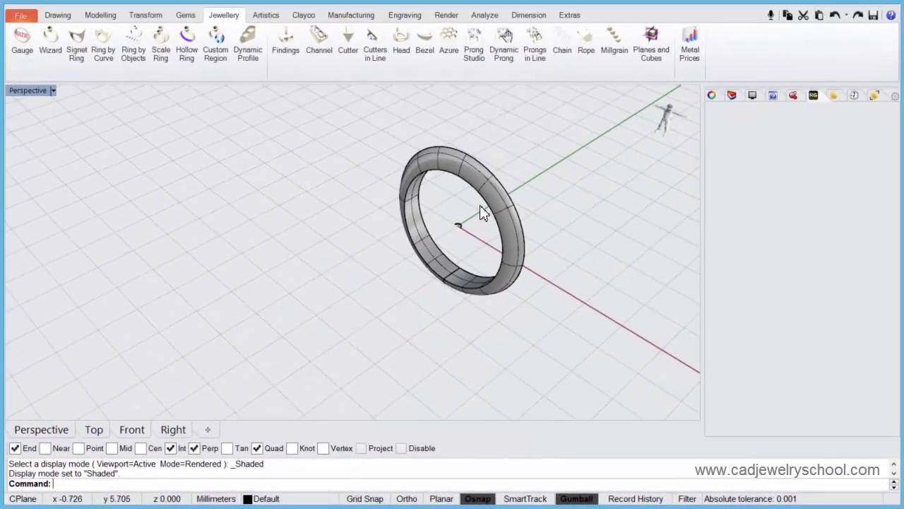